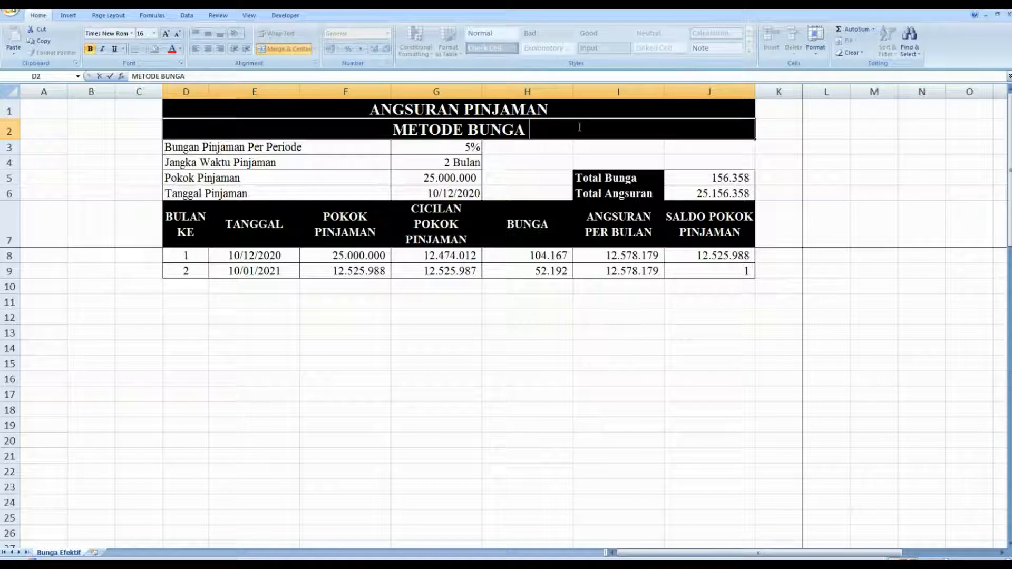
Complete the heading in row 2 so that it reads METODE BUNGA EFEKTIF.
text(e)
key(BackSpace)
text(EFEKTIF)
key(Return)
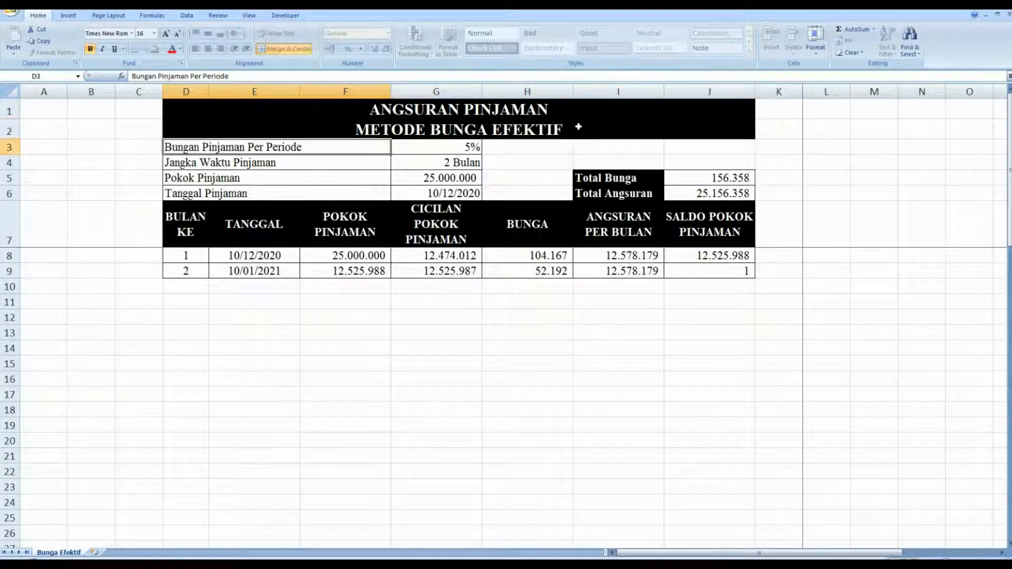
click(578, 127)
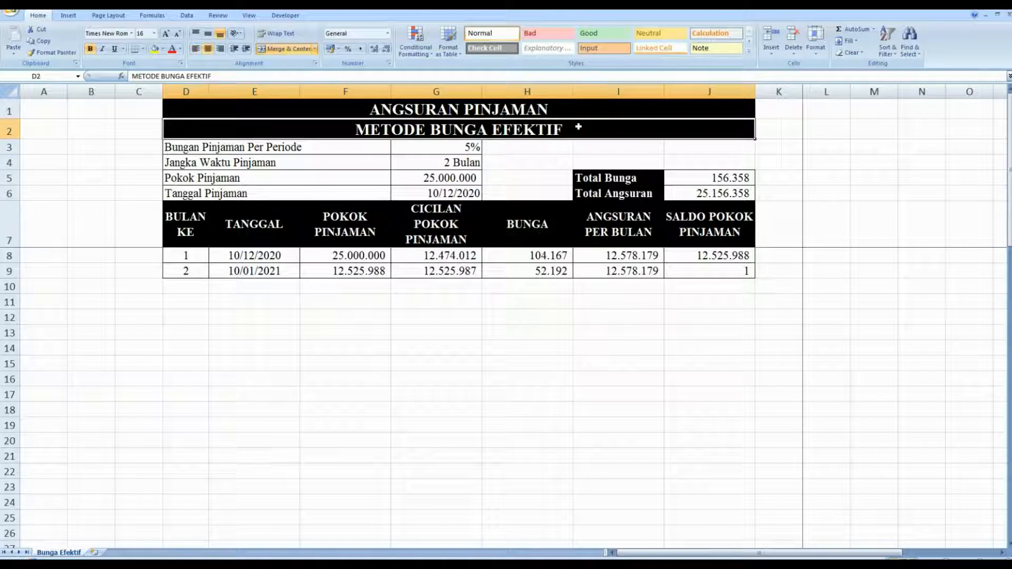
click(836, 171)
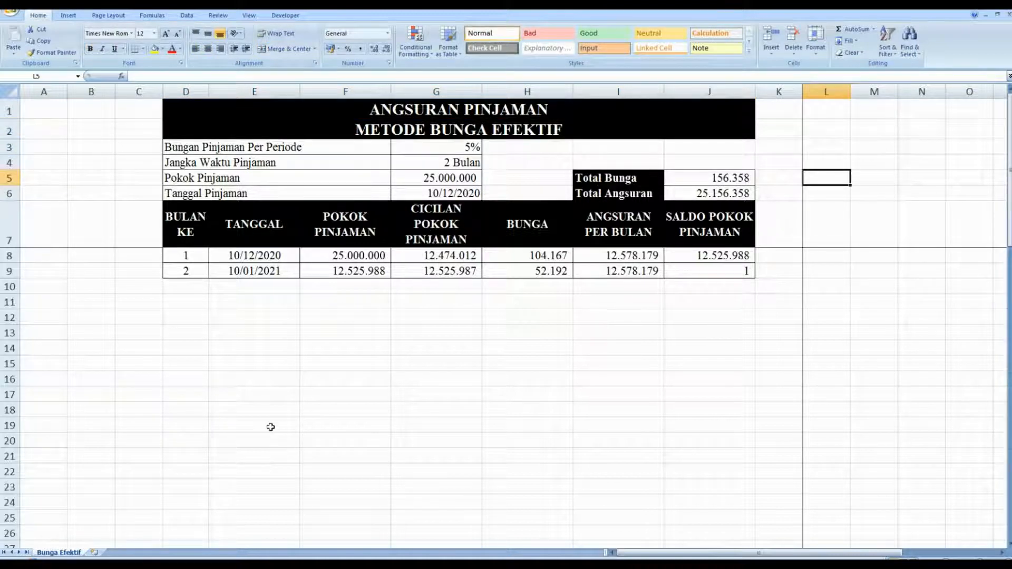
click(644, 351)
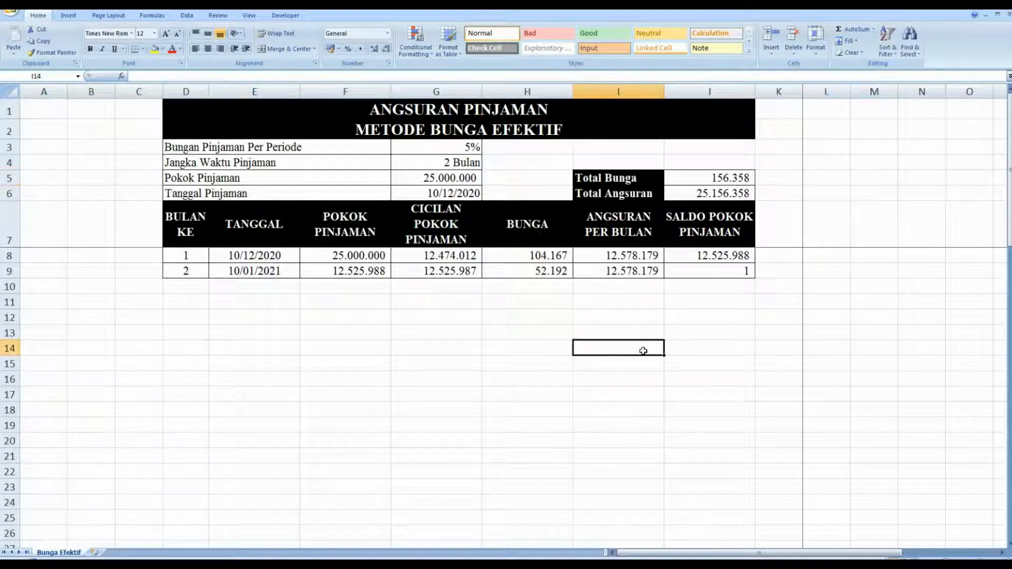
click(894, 210)
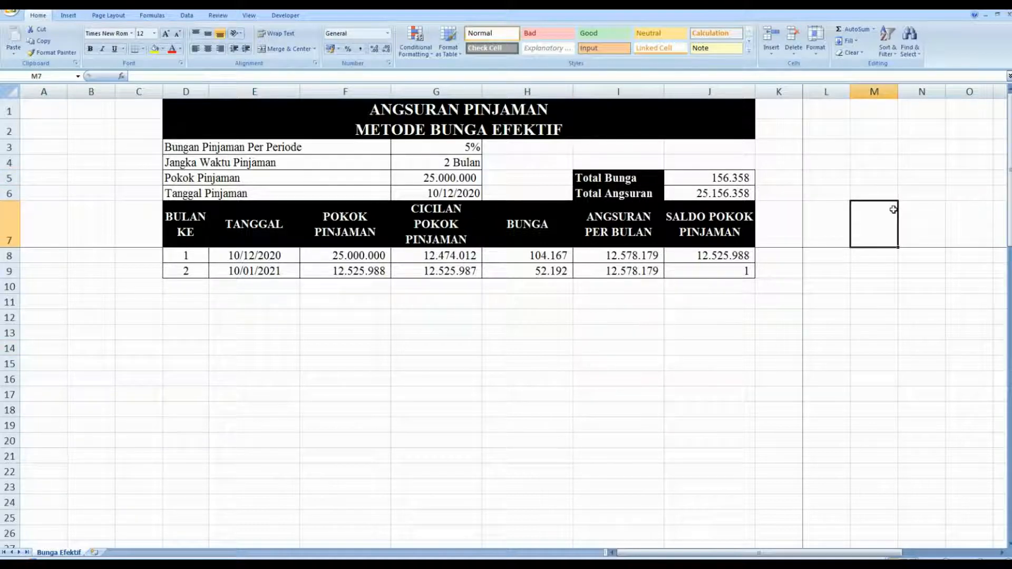
click(452, 132)
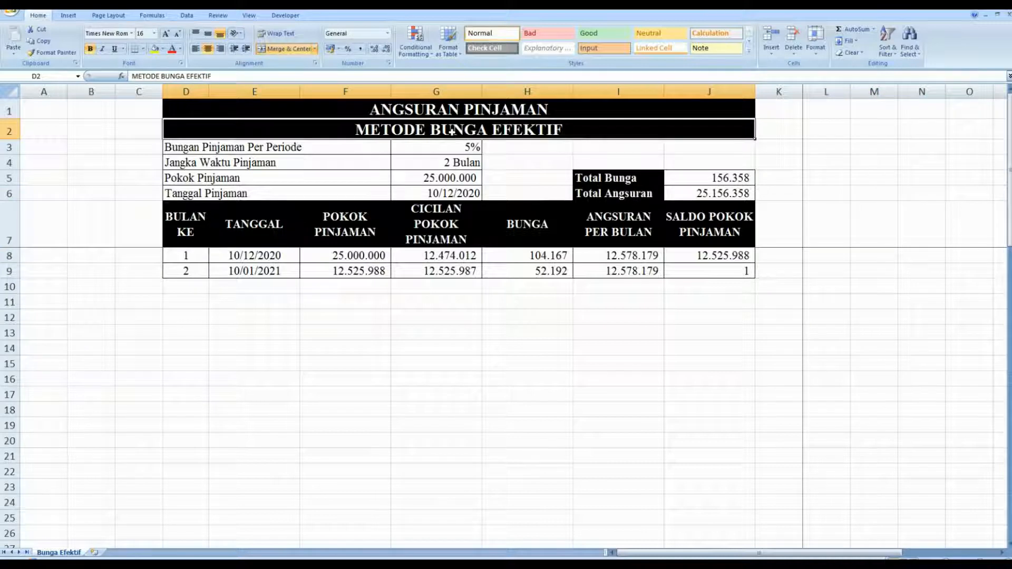
click(445, 111)
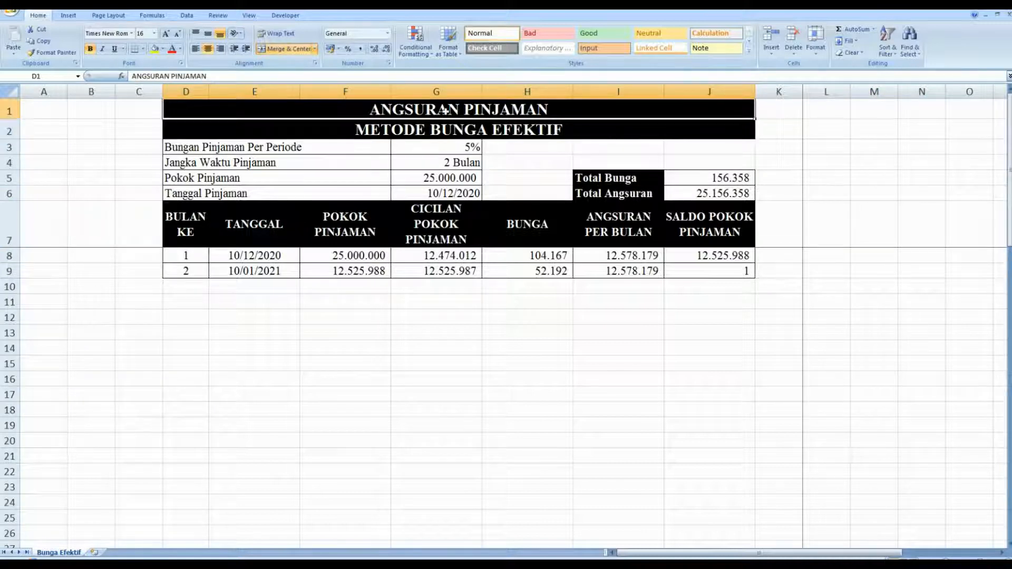
click(465, 127)
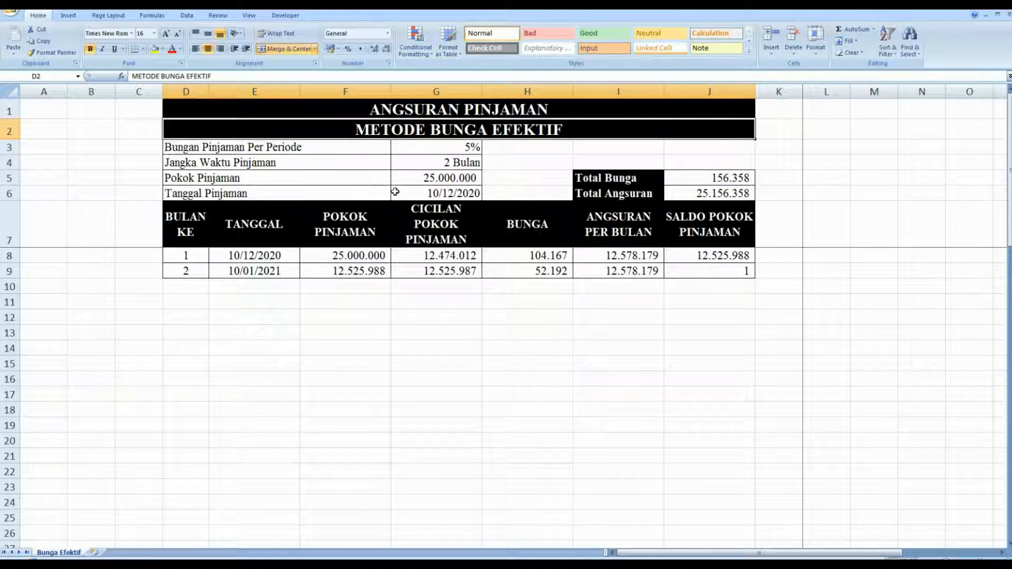
click(532, 168)
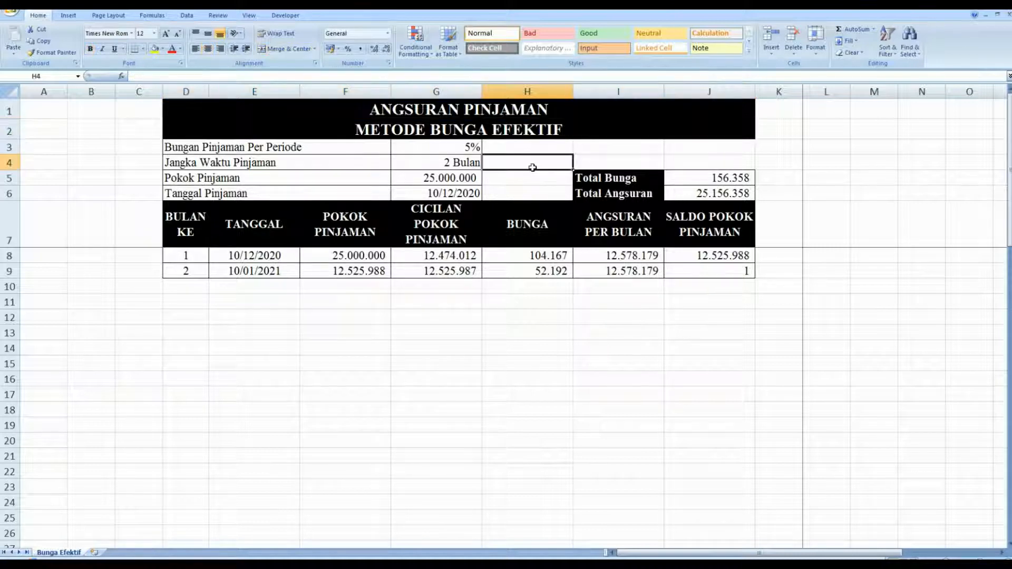
key(Down)
key(Down)
key(Down)
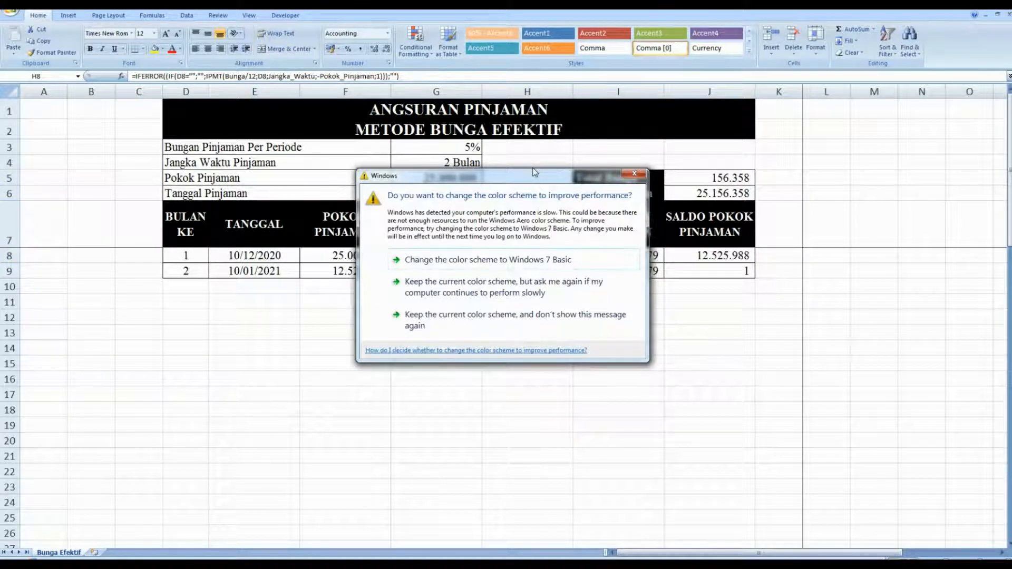
click(514, 148)
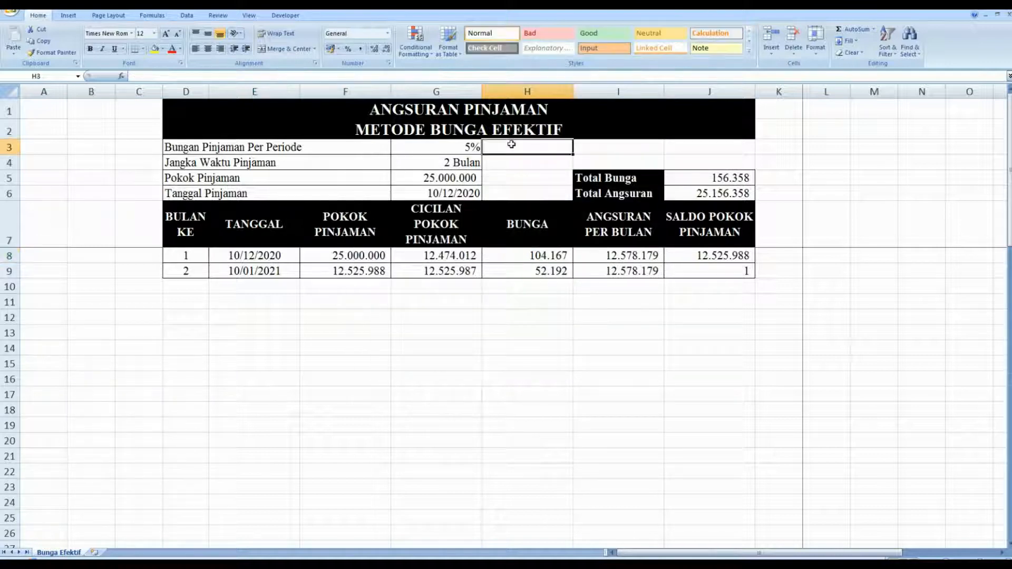
click(335, 354)
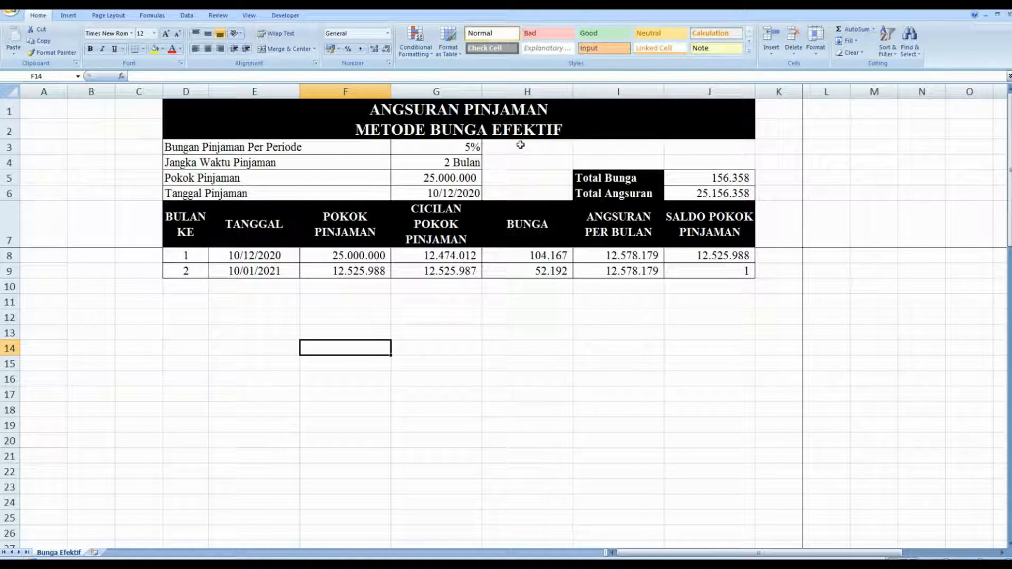
Examine the defined names and contents of the four loan input cells G3 to G6.
click(444, 145)
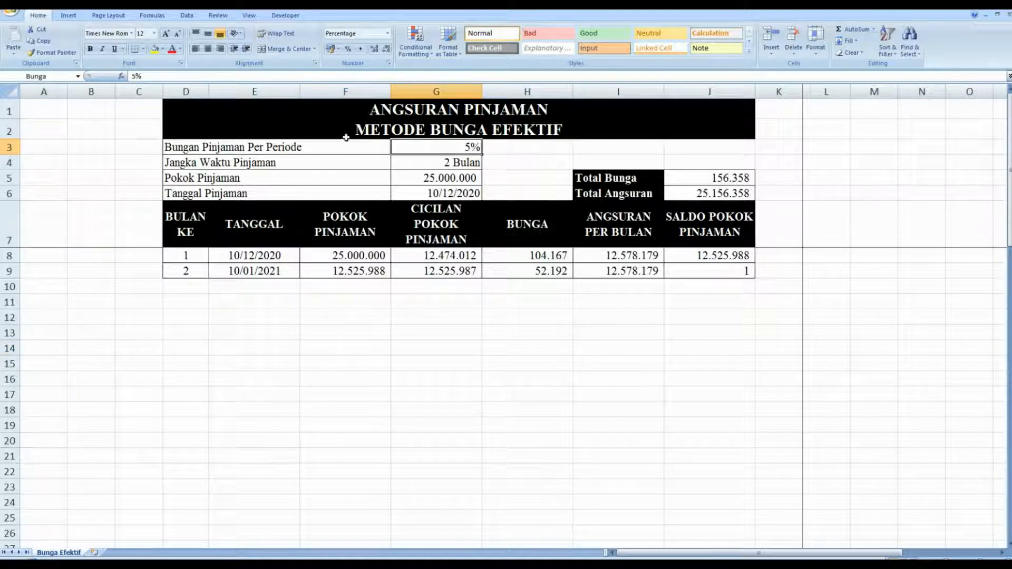
click(408, 163)
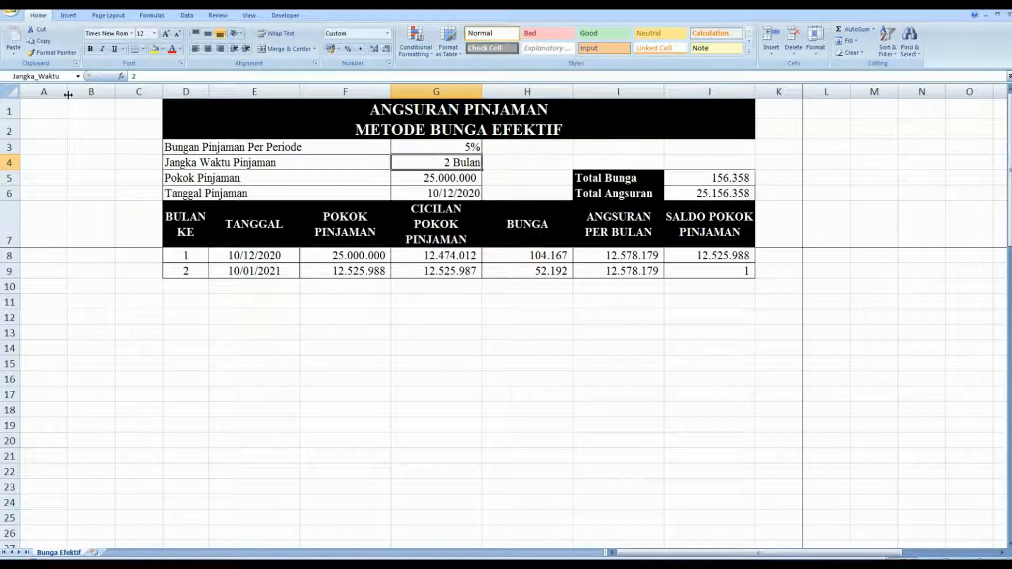
click(396, 175)
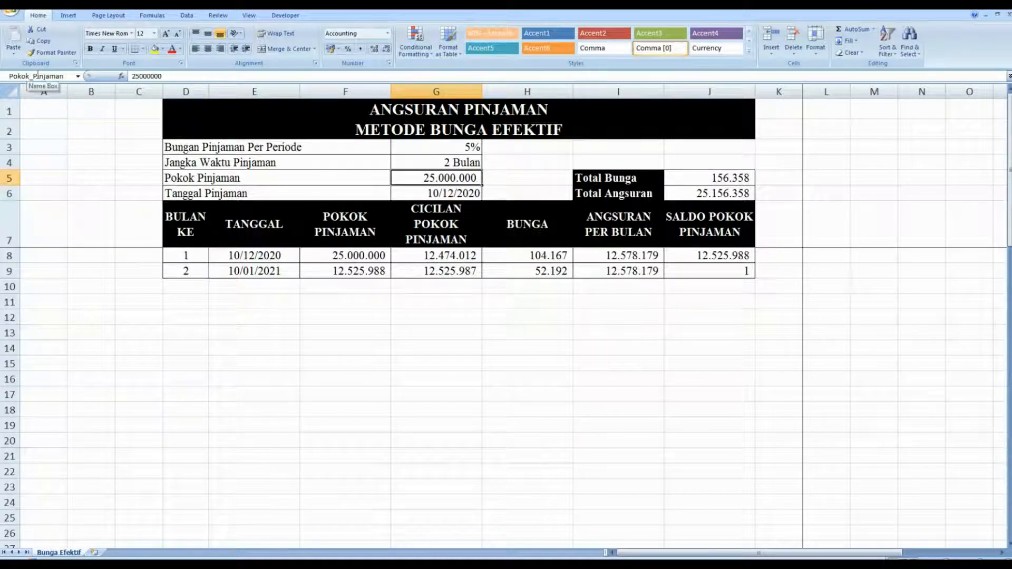
click(454, 193)
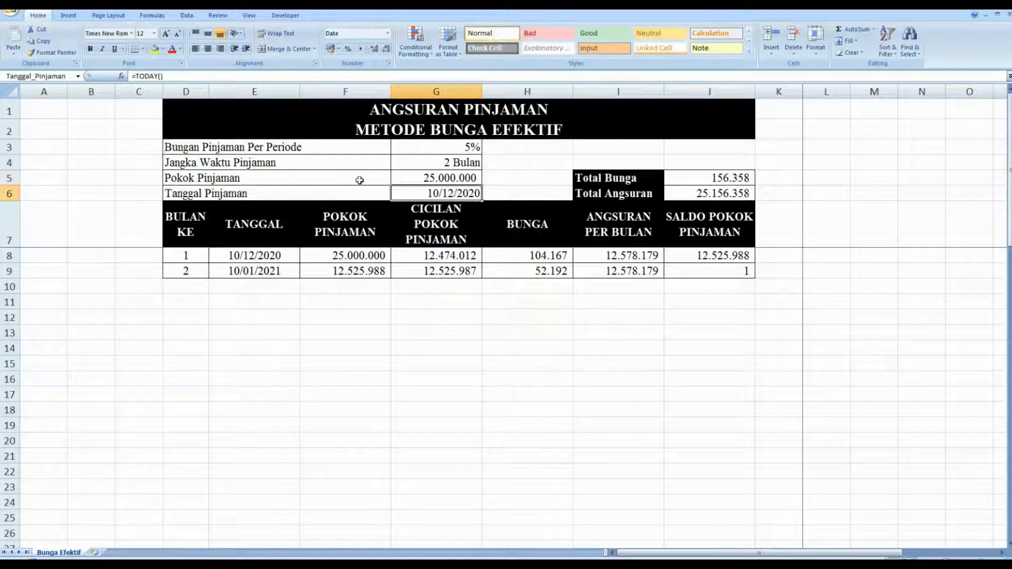
Set the Pokok Pinjaman amount in G5 to 5.000.000.
click(403, 177)
text(5.00)
text(0.000)
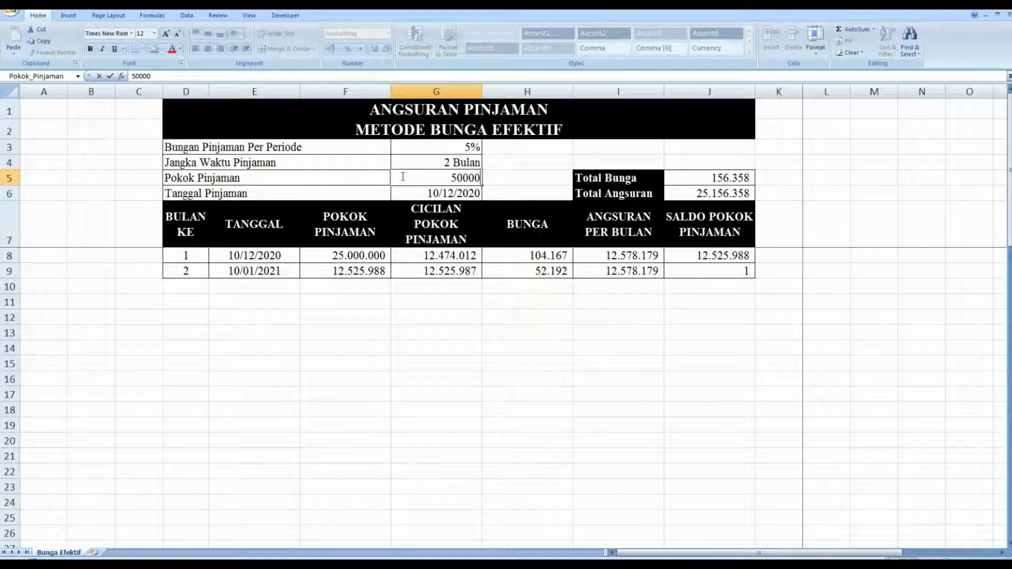
key(Return)
click(556, 360)
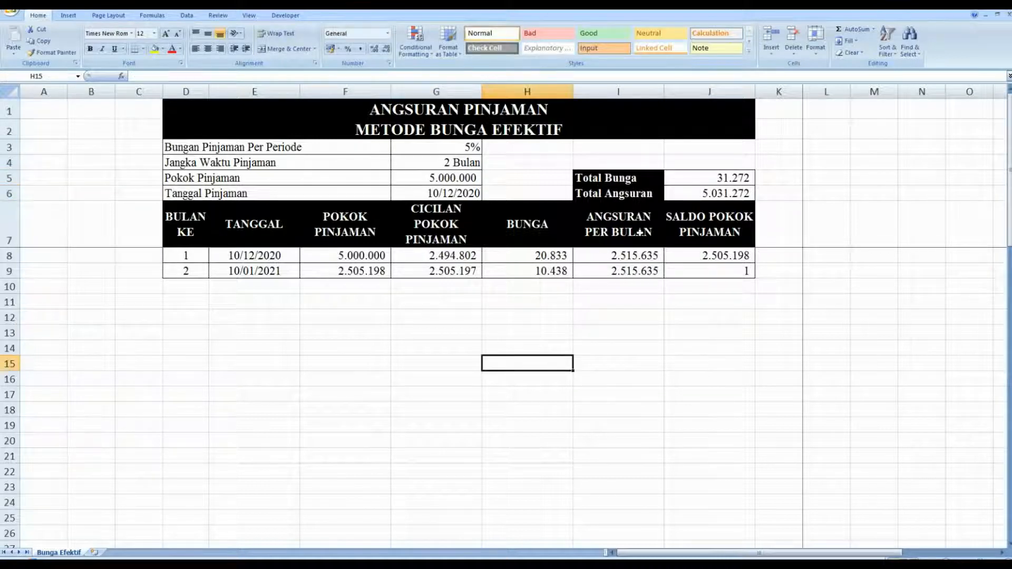
Extend the Total Bunga formula in J5 to =SUM(H8:H1000).
click(595, 179)
click(691, 182)
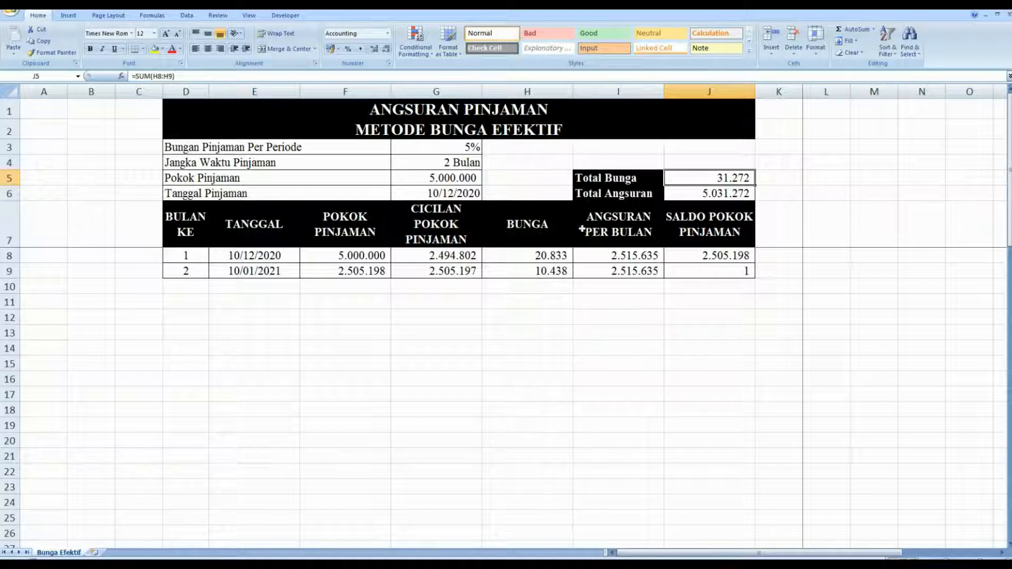
click(172, 77)
key(BackSpace)
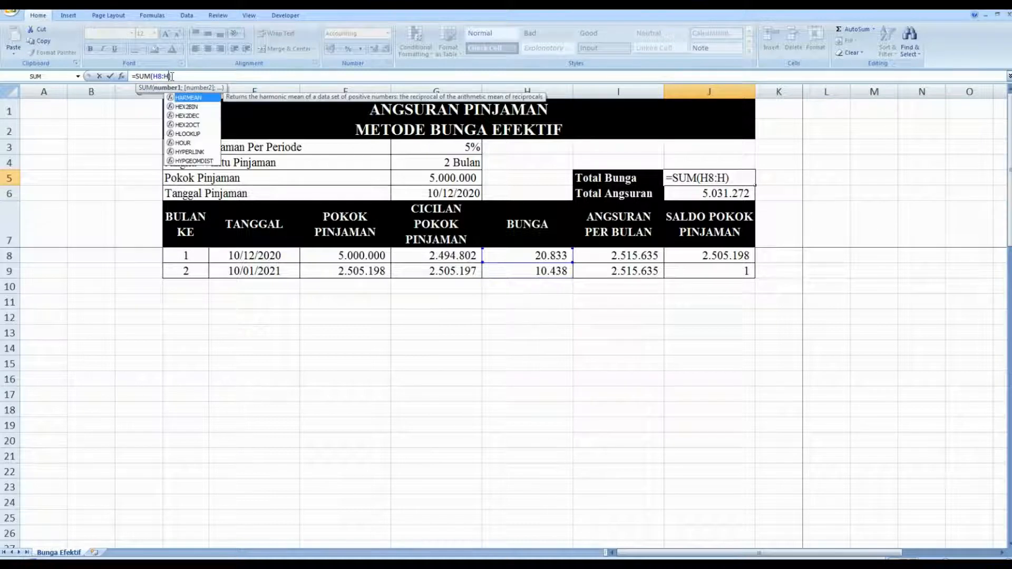
text(1000)
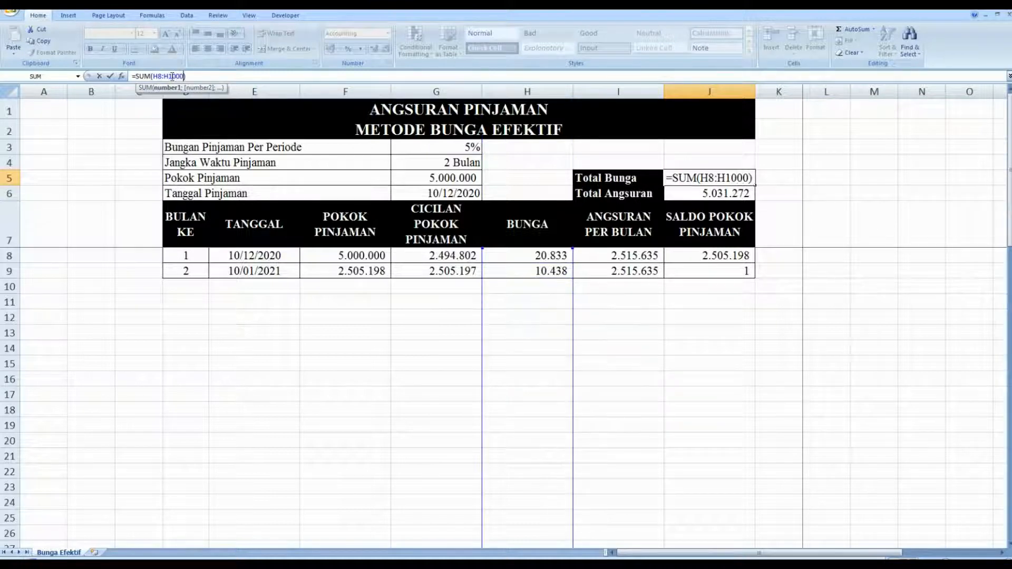
key(Return)
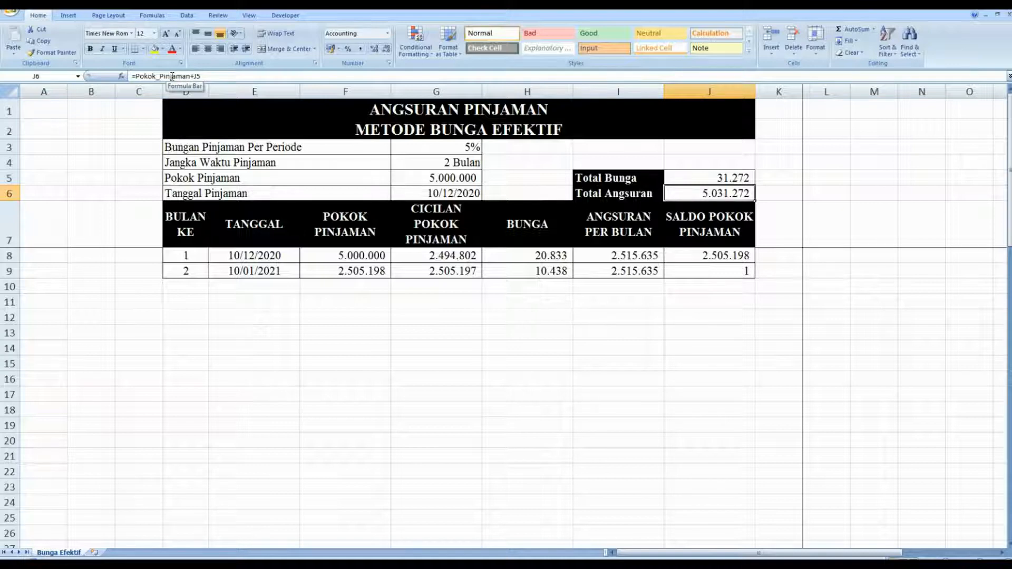
Examine the Total Angsuran formula in J6.
click(810, 280)
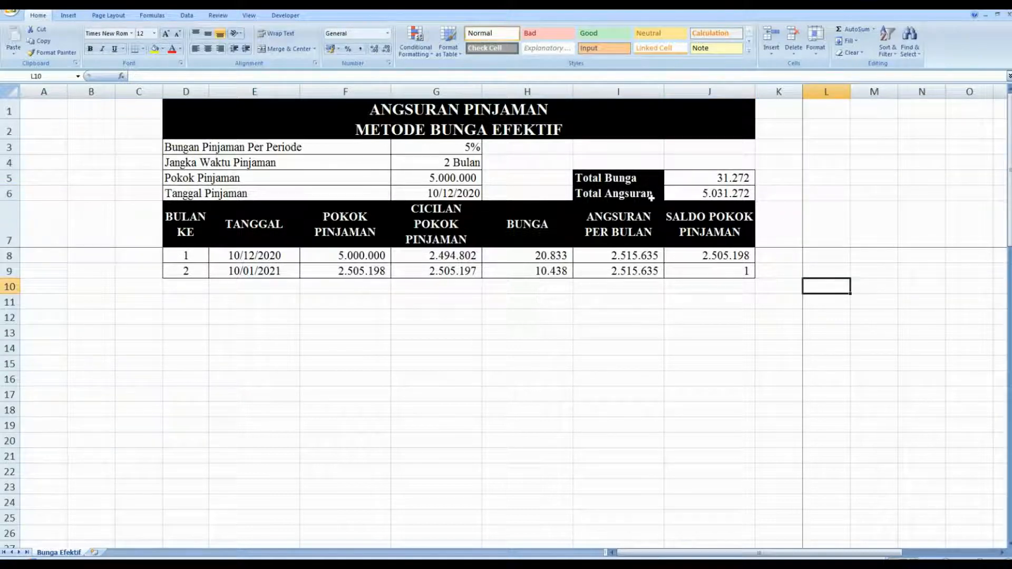
click(698, 194)
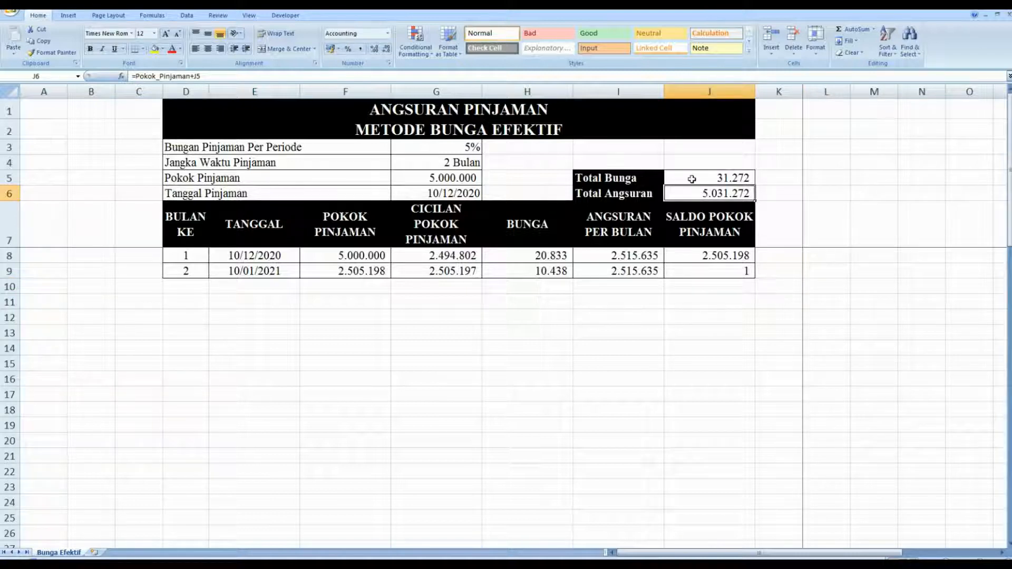
click(841, 198)
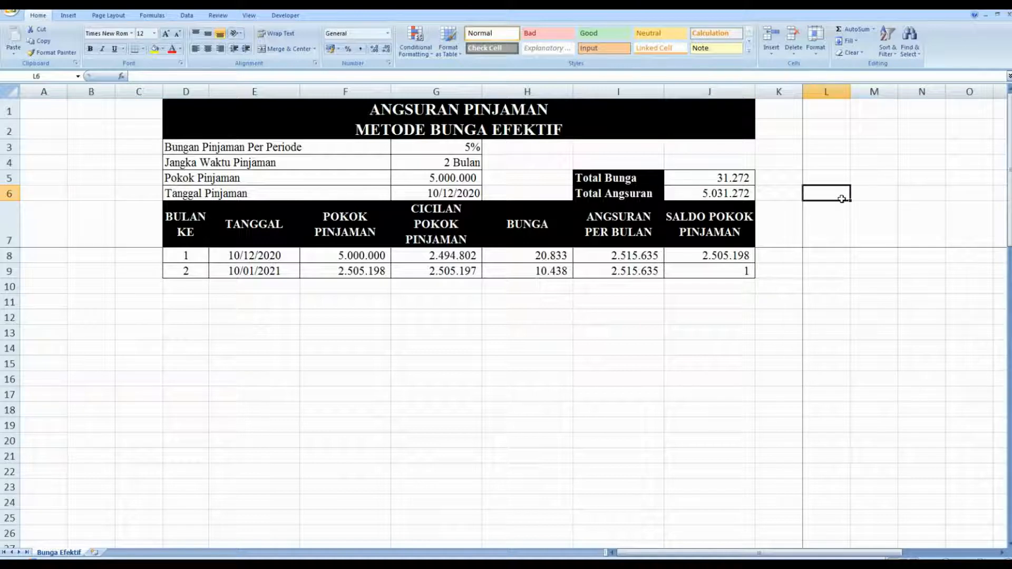
click(557, 383)
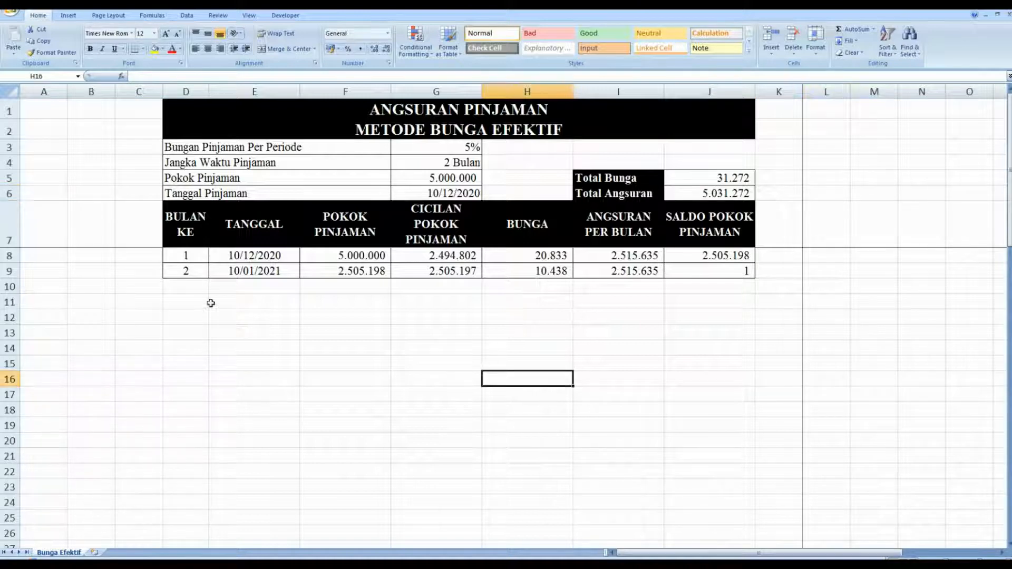
Examine the first BULAN KE formula in D8 and its reference to the loan term cell.
click(179, 256)
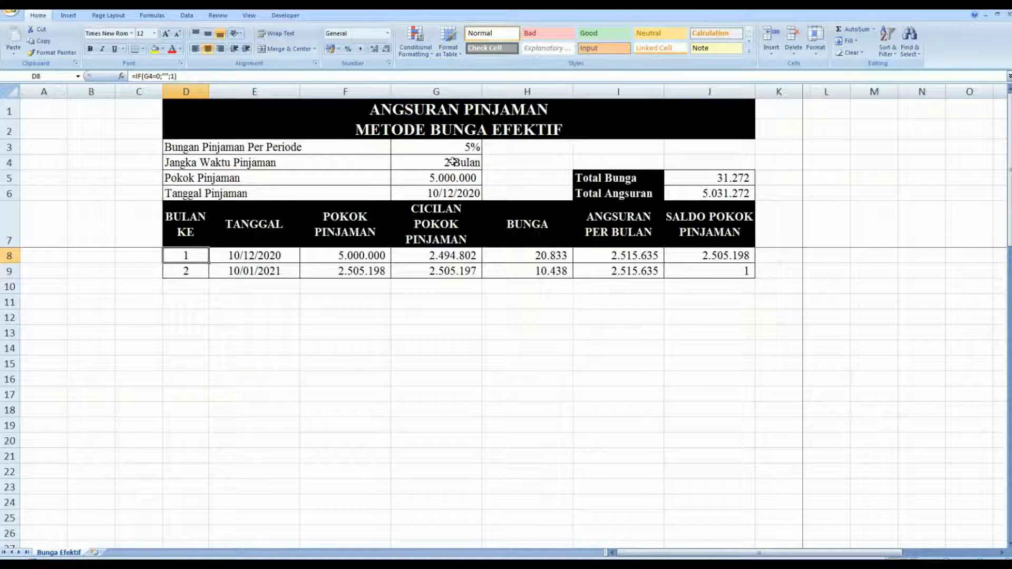
double_click(183, 261)
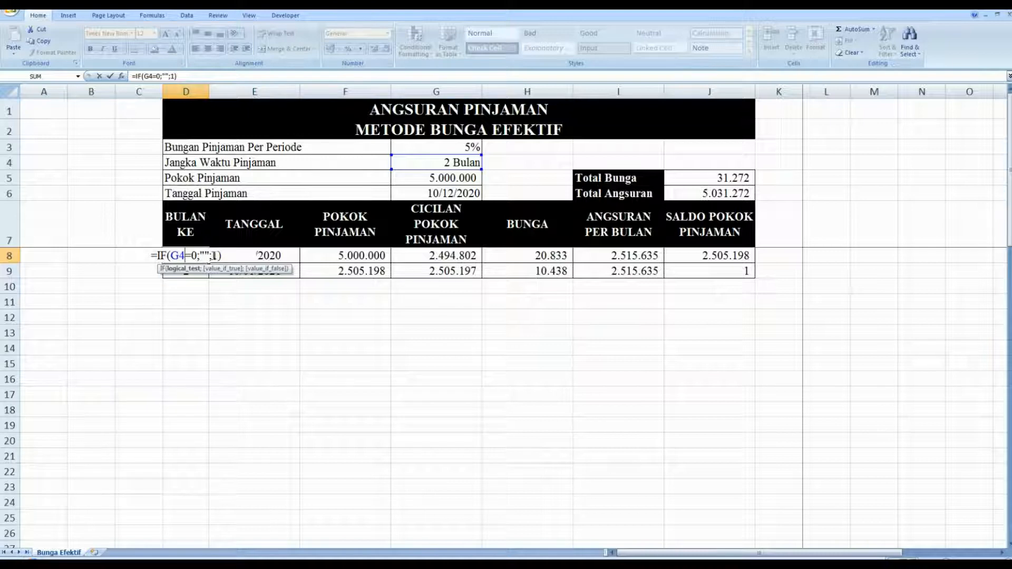
key(Return)
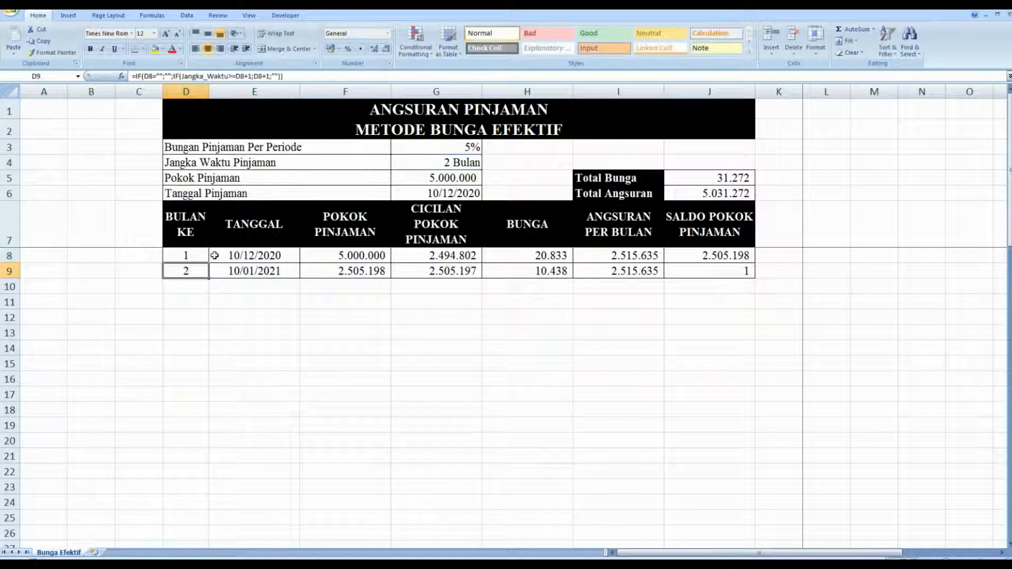
click(199, 255)
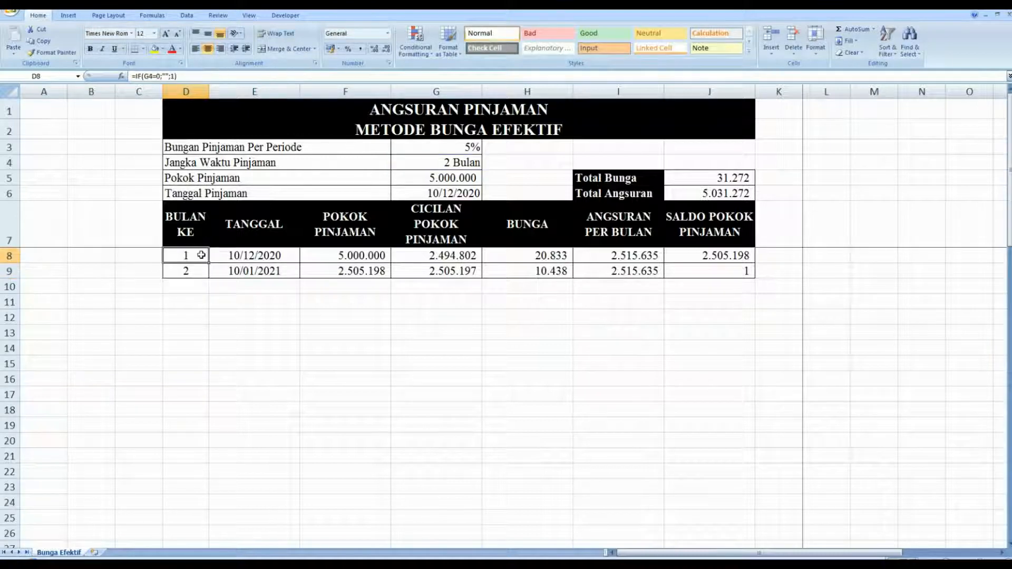
Test the schedule by clearing the Jangka Waktu Pinjaman value in G4, then setting it to 1 month.
click(440, 165)
key(BackSpace)
key(Return)
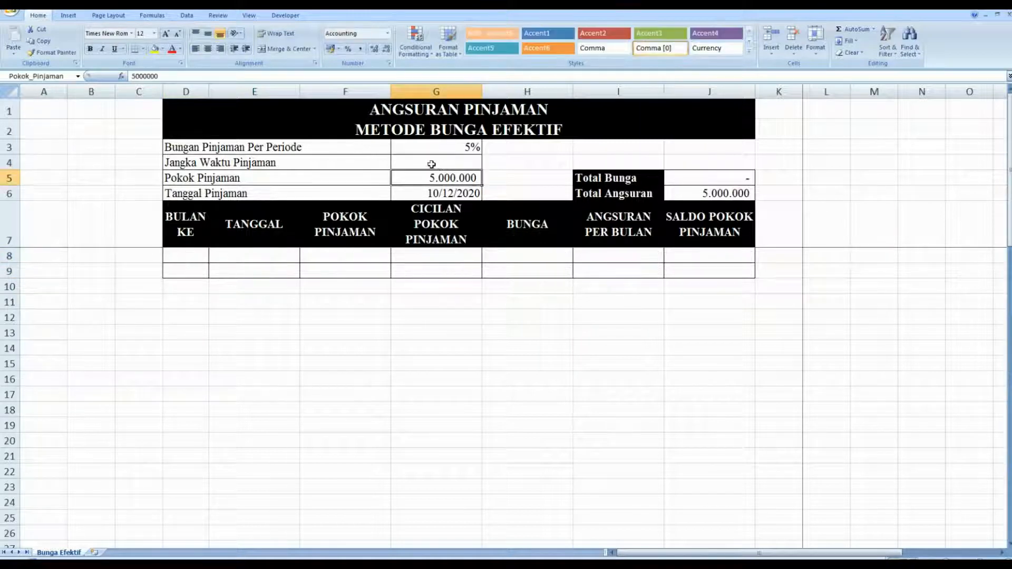
click(424, 164)
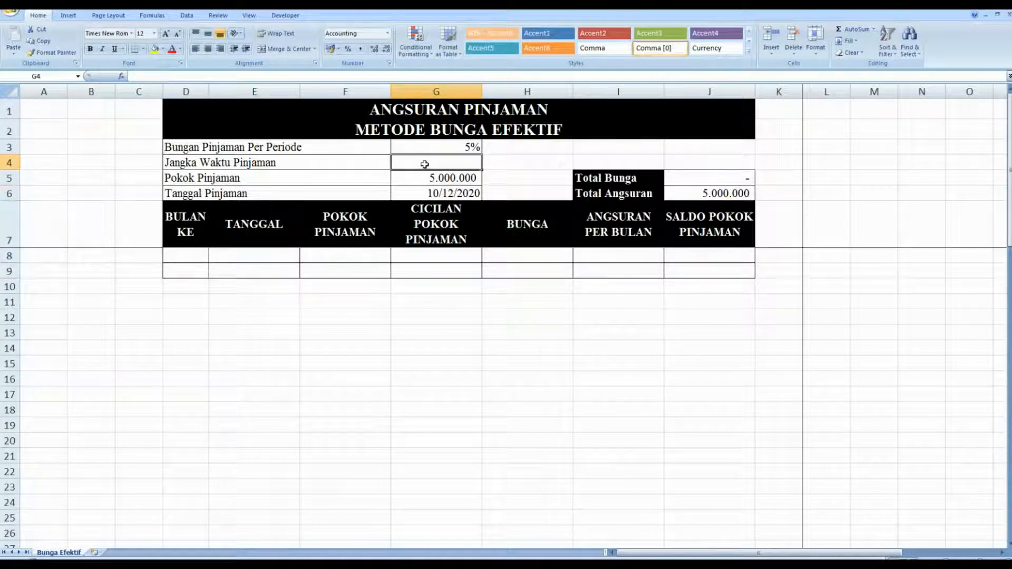
text(1)
key(Return)
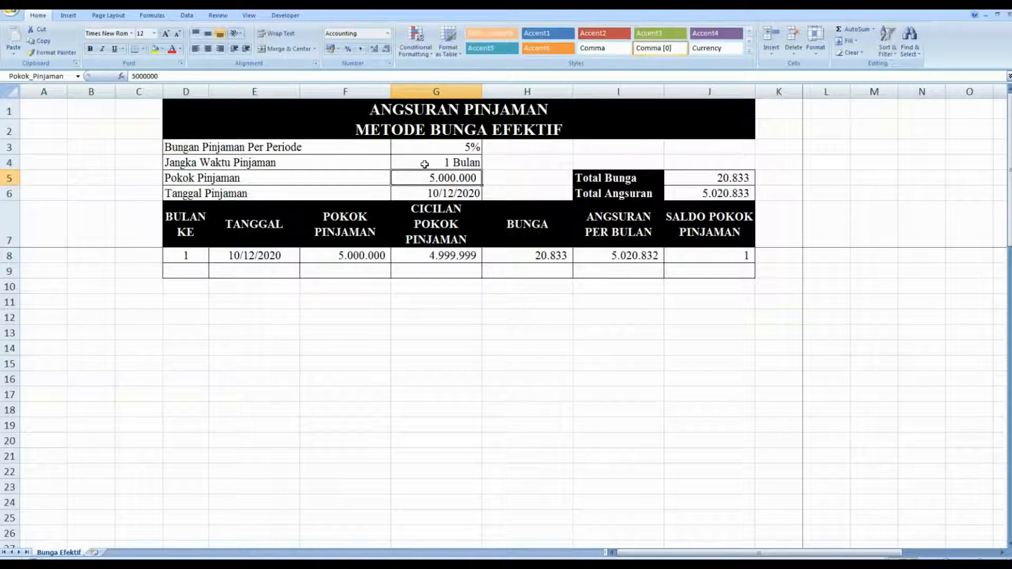
Set the Jangka Waktu Pinjaman in G4 to 2 months.
click(424, 165)
text(2)
key(Return)
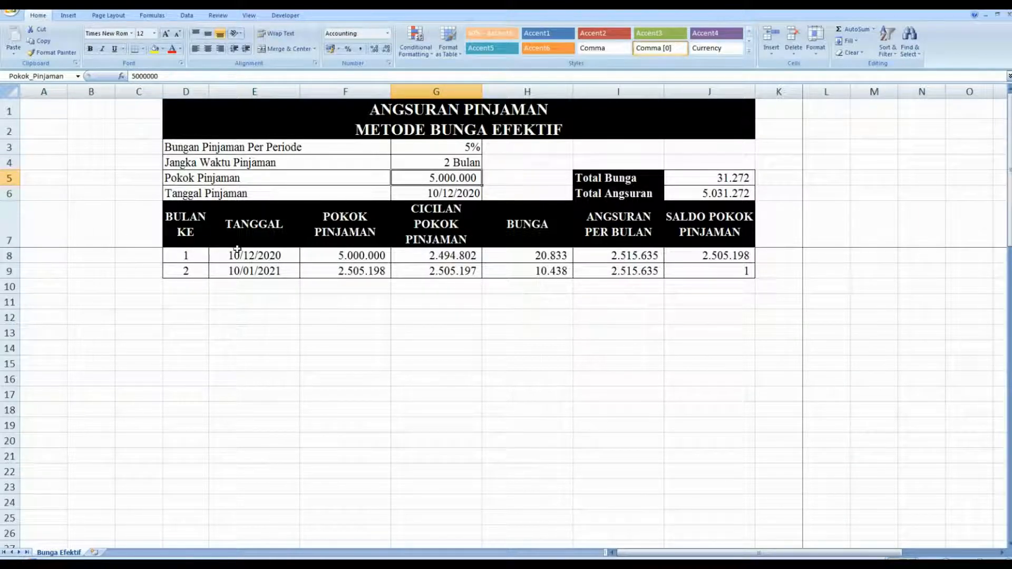
Examine the second BULAN KE formula in D9 and its comparison of D8+1 with Jangka_Waktu.
click(190, 271)
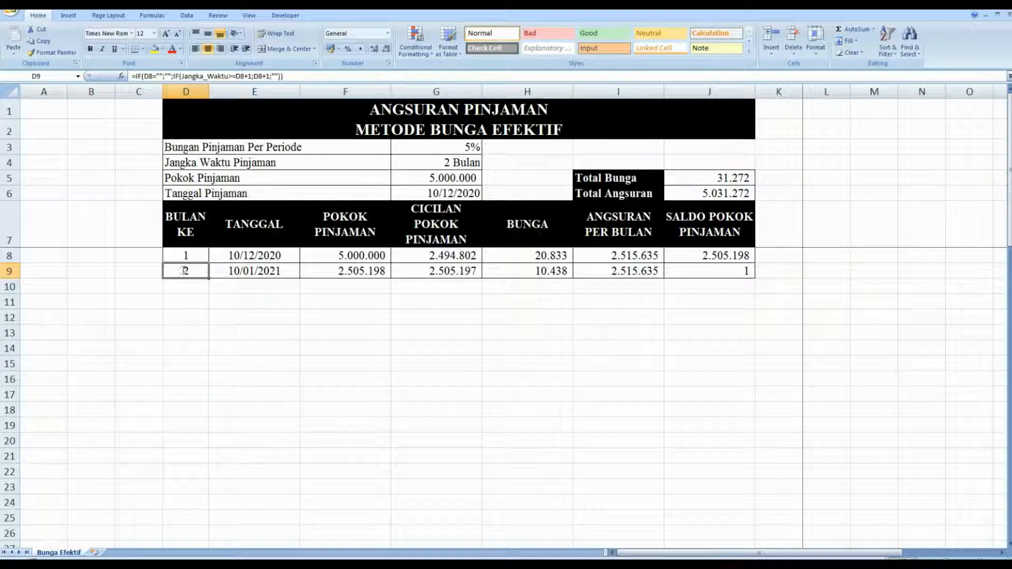
double_click(184, 271)
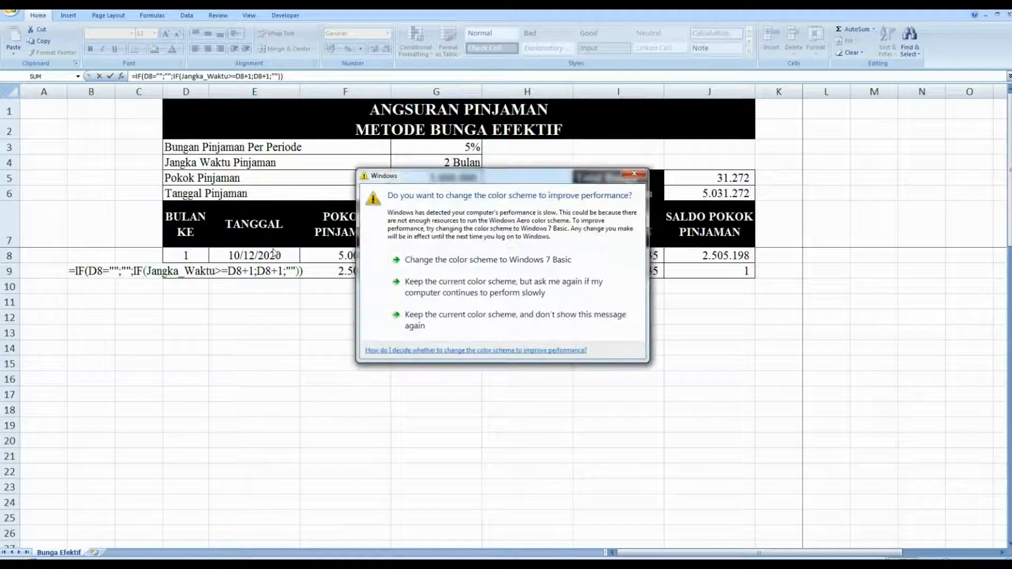
click(189, 270)
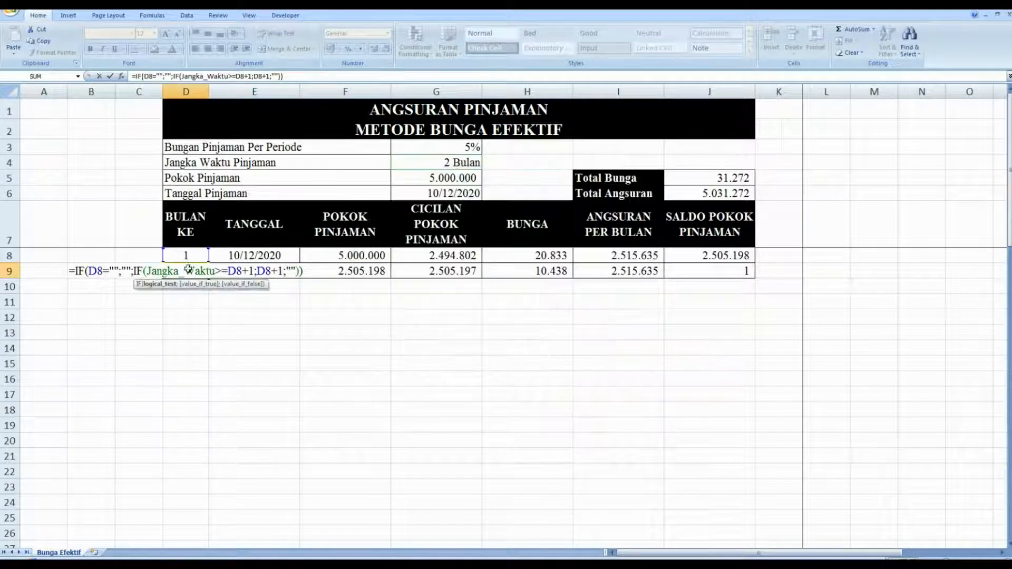
key(Return)
click(188, 269)
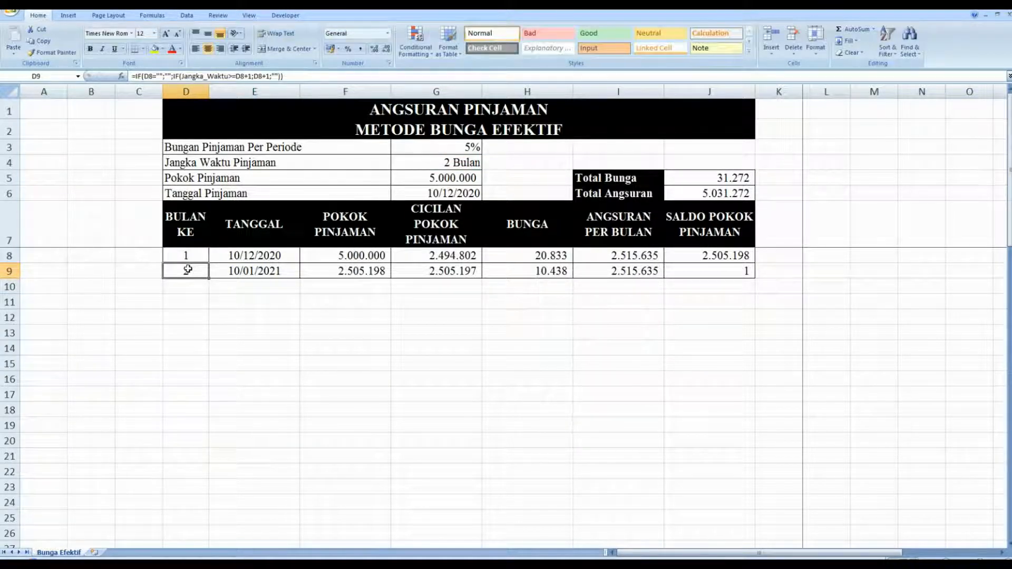
Examine the first TANGGAL formula in E8 and its reference to the Tanggal Pinjaman cell G6.
click(257, 256)
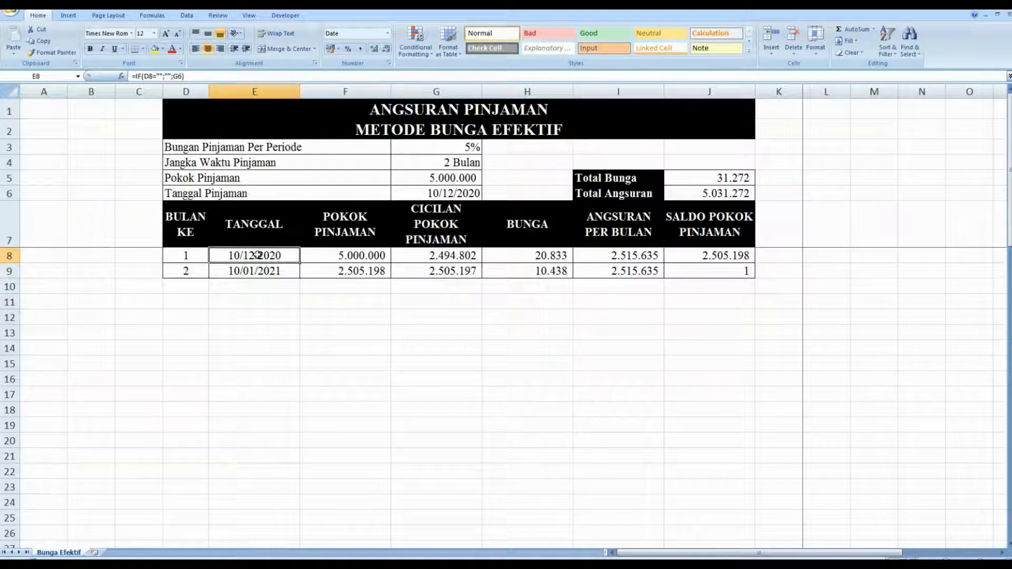
double_click(258, 255)
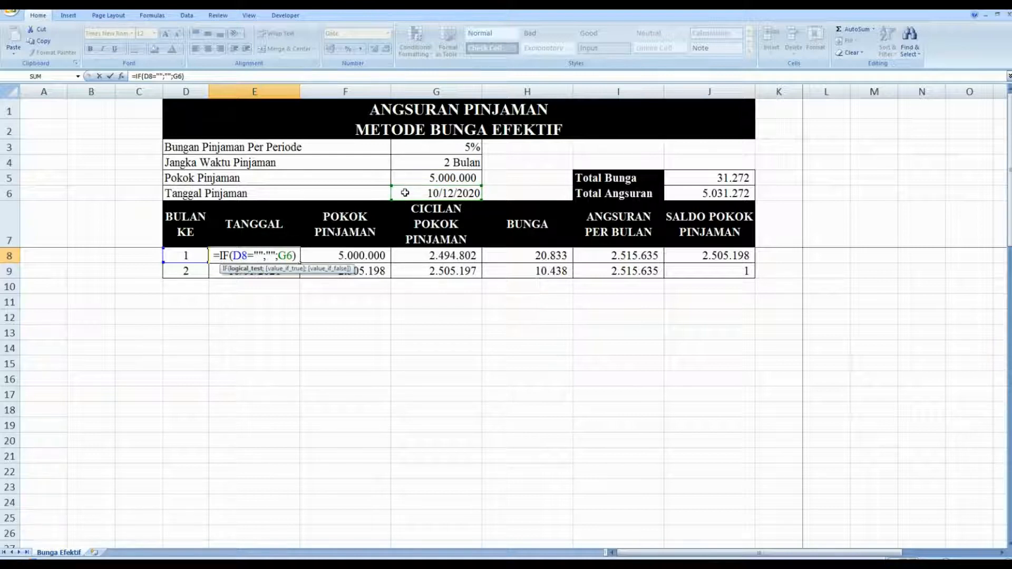
key(Return)
click(245, 255)
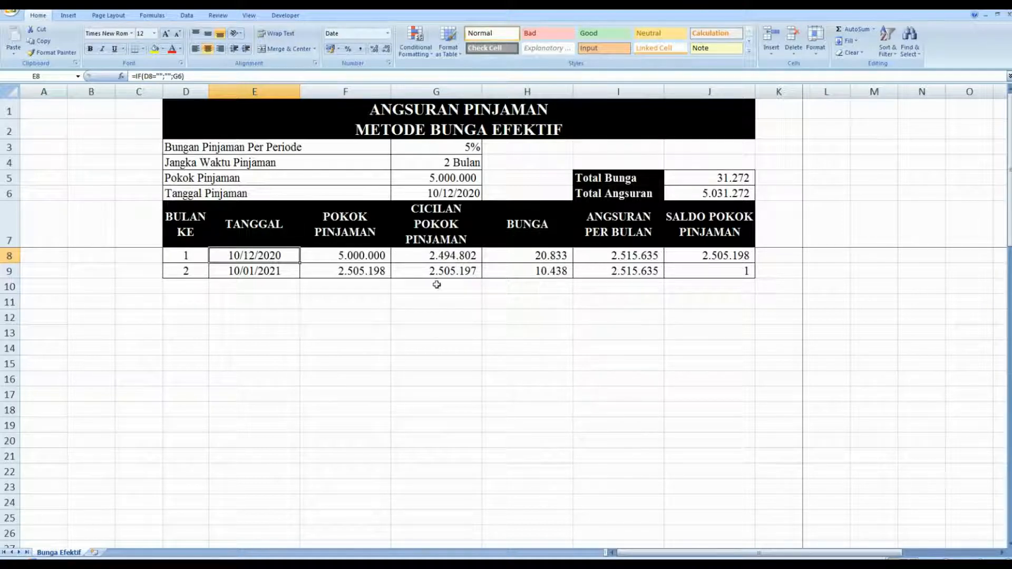
Examine the EDATE formula for the second TANGGAL in E9 and its references to G$6 and D8.
click(258, 270)
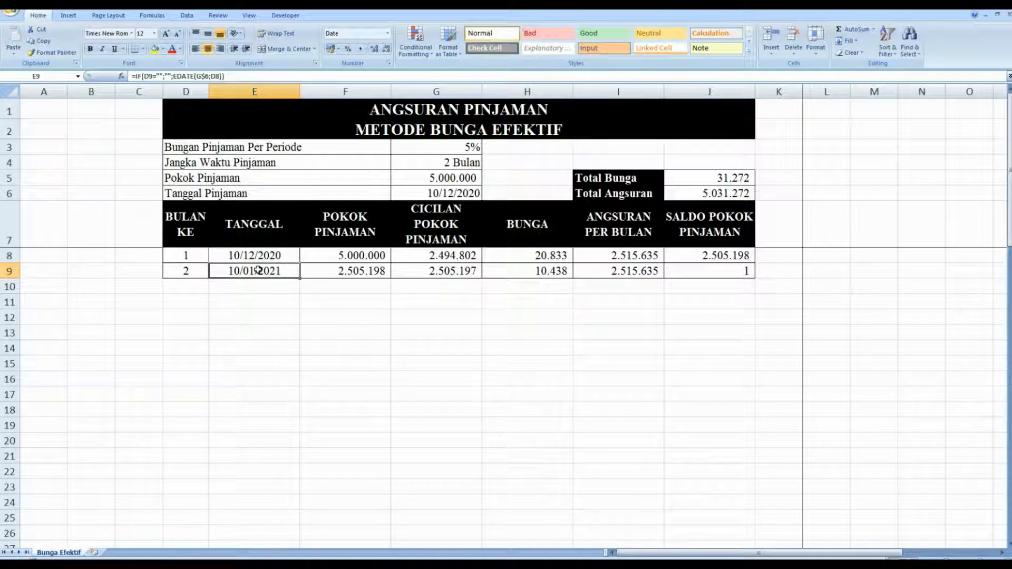
double_click(257, 270)
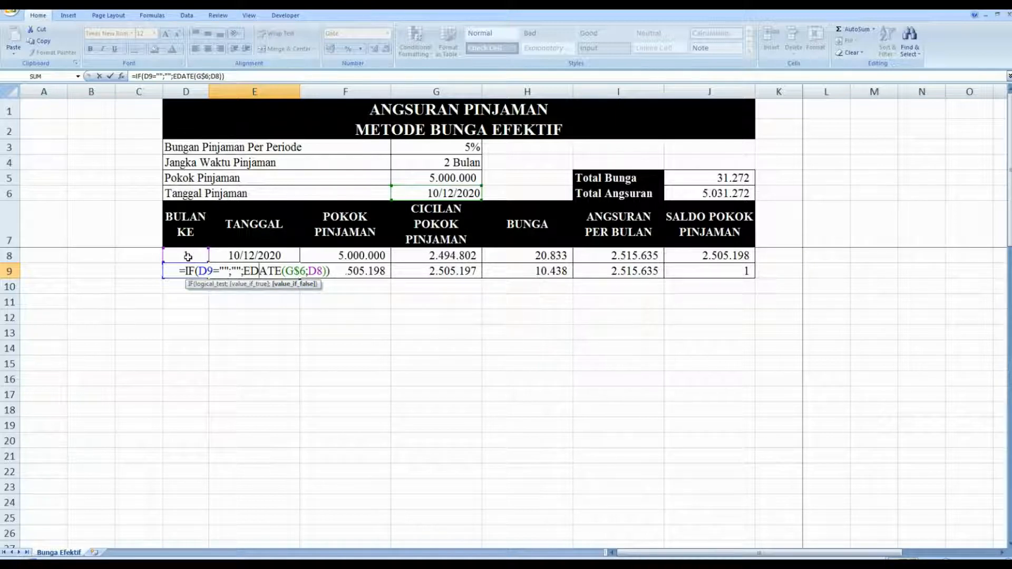
key(Return)
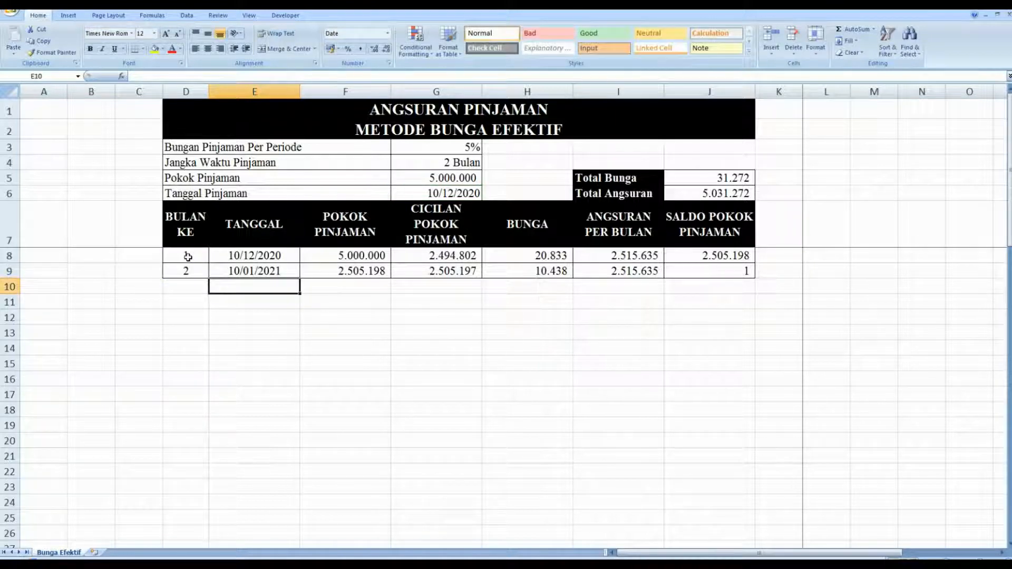
click(233, 273)
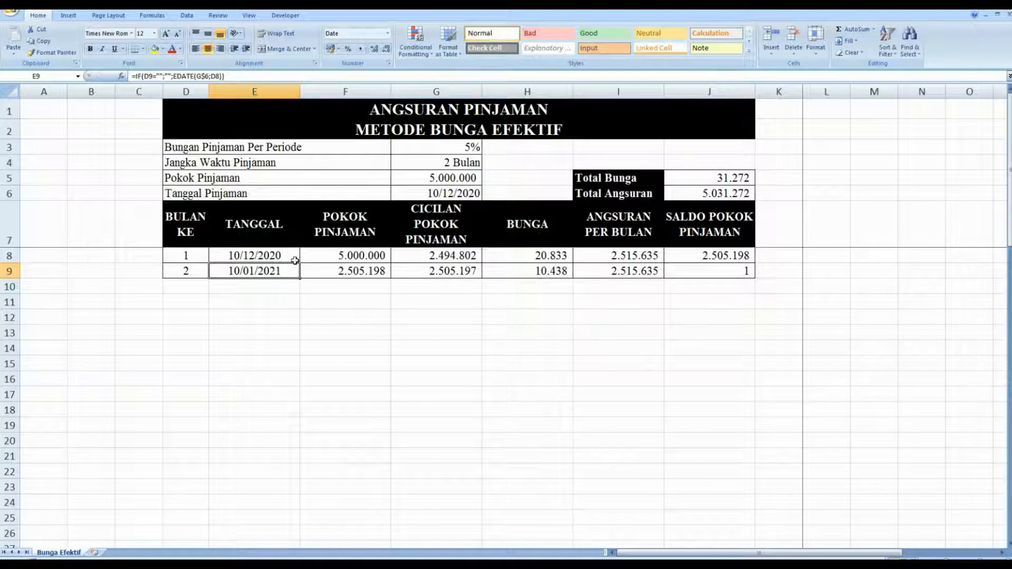
Examine the POKOK PINJAMAN formulas in F8 and F9 and their references to G5 and the previous balance in J8.
click(323, 253)
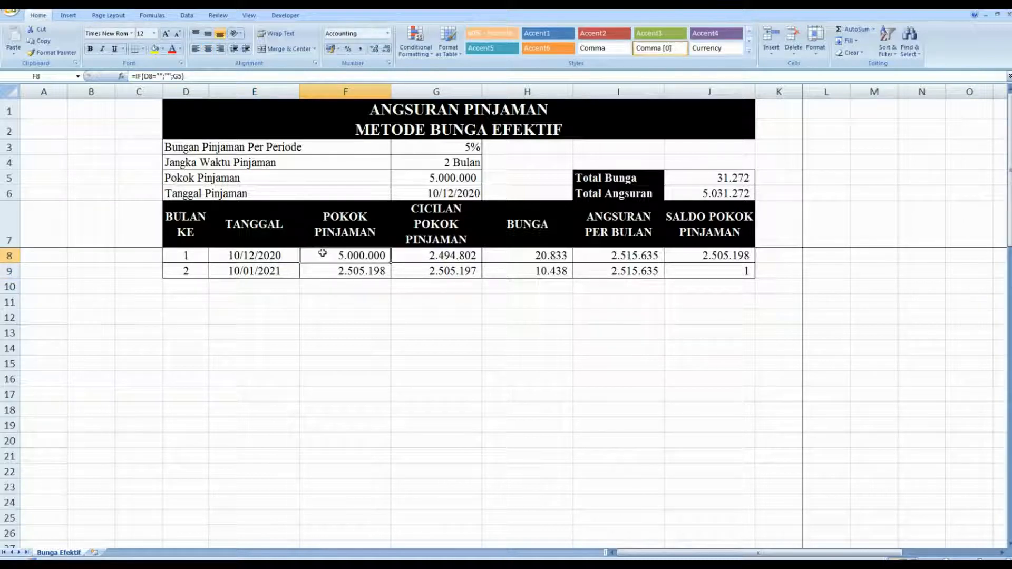
double_click(323, 253)
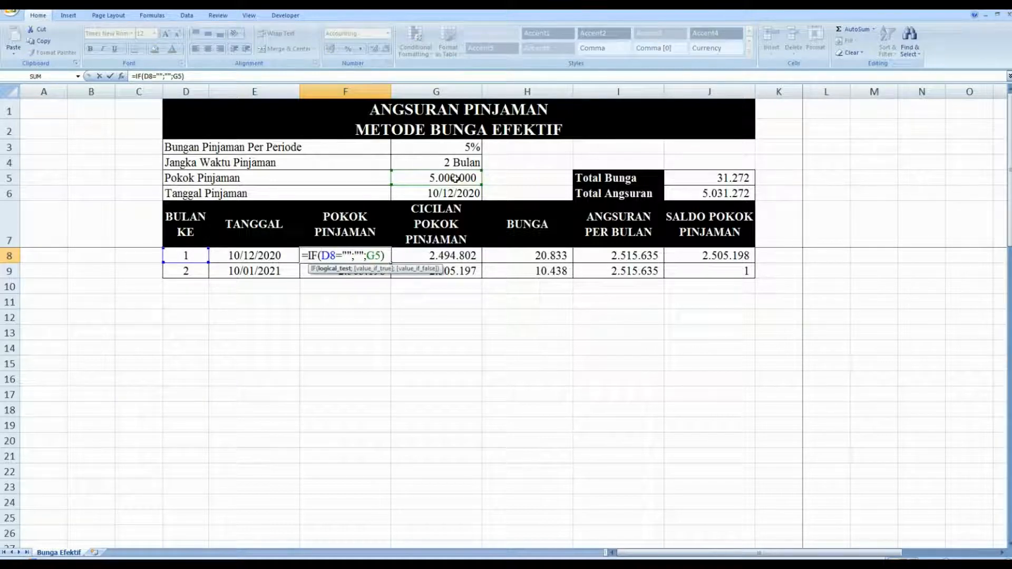
key(Return)
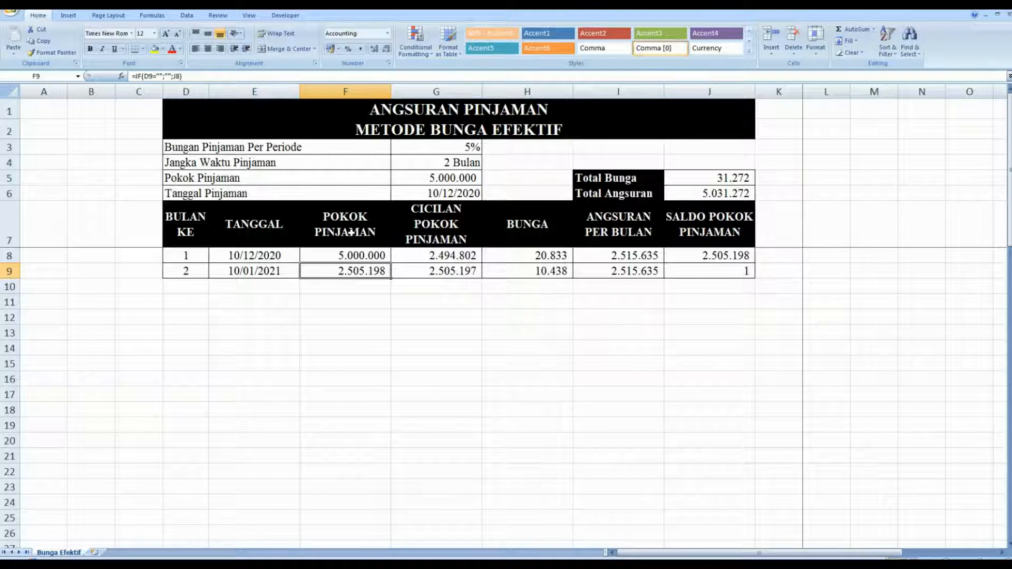
double_click(327, 271)
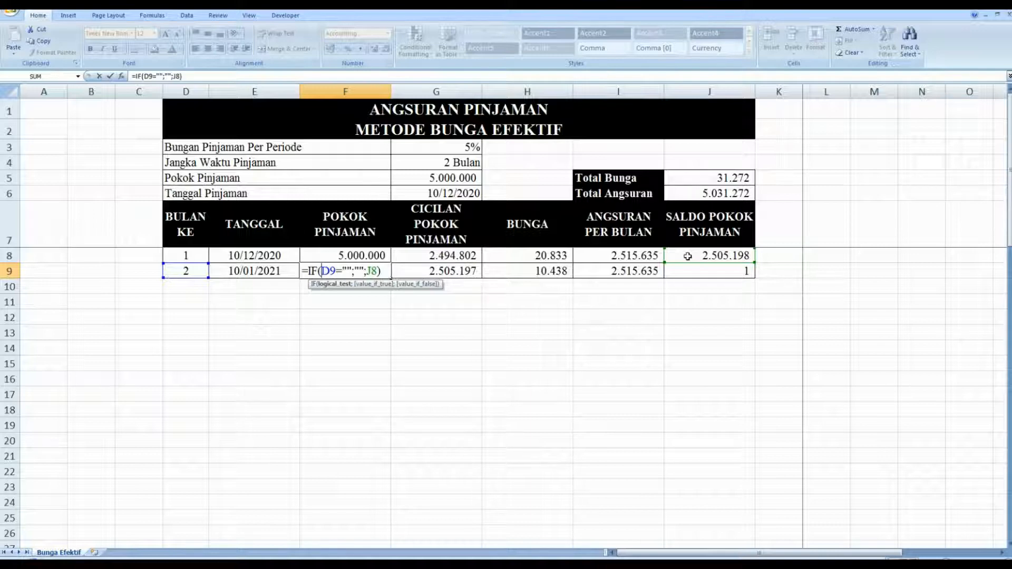
key(Return)
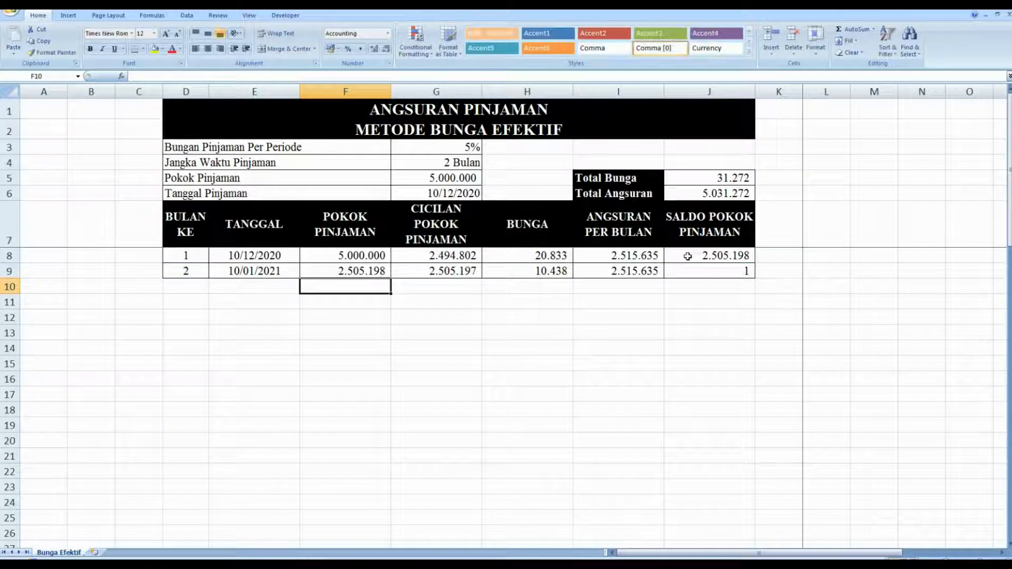
Examine the PPMT formula for the first CICILAN POKOK PINJAMAN in G8 and its rate, period, term and principal arguments.
click(448, 257)
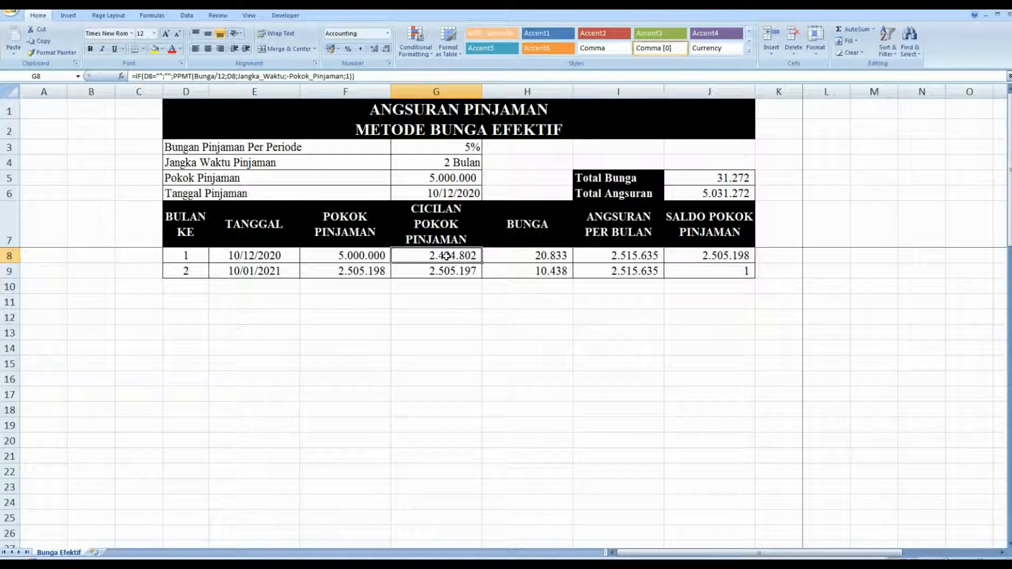
click(516, 222)
click(435, 225)
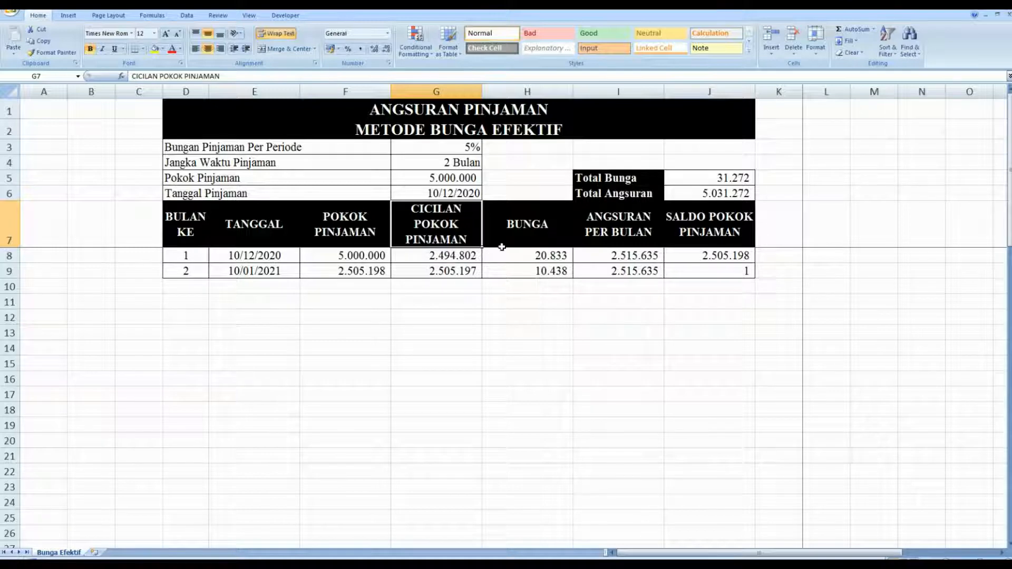
double_click(449, 257)
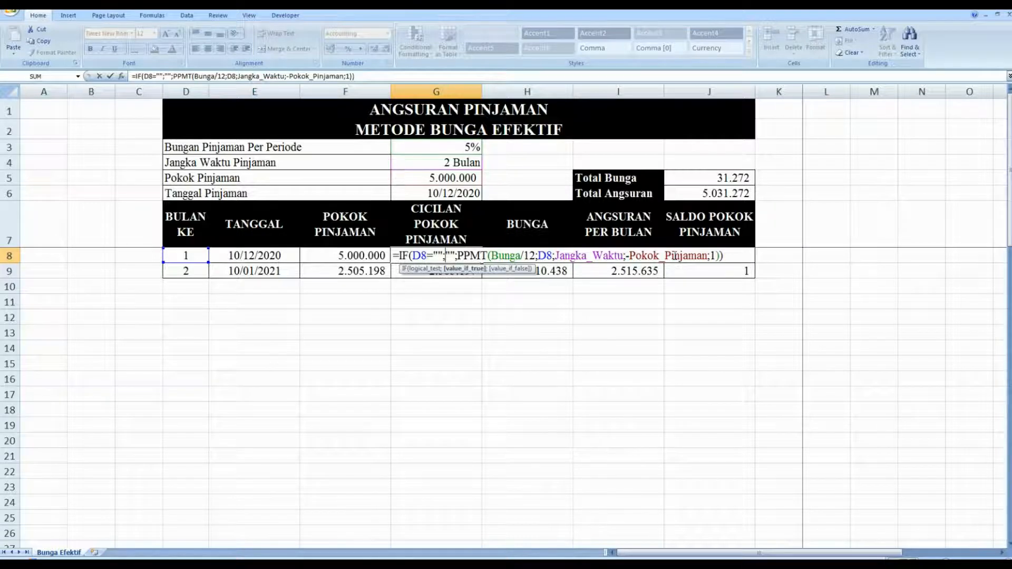
key(Return)
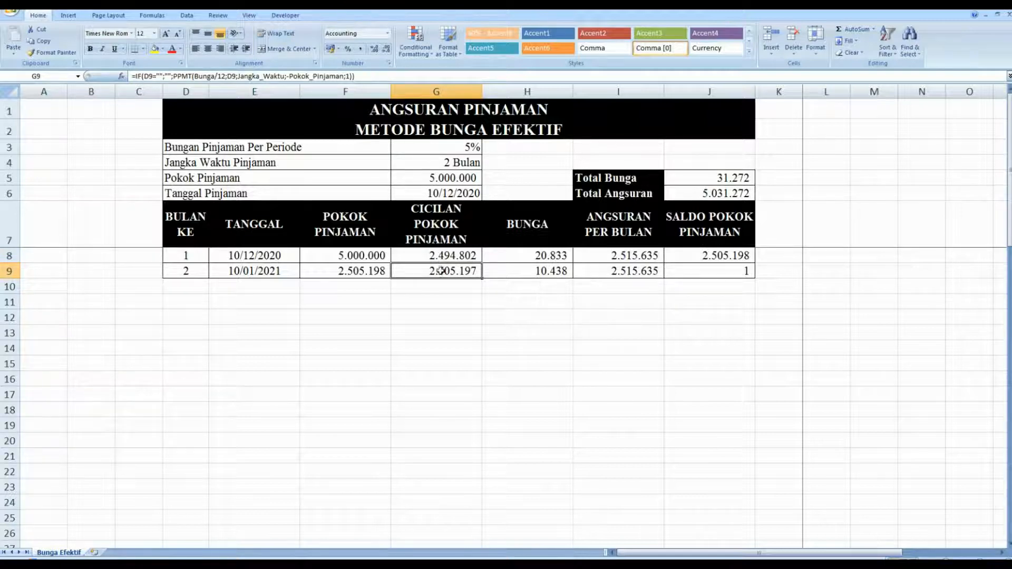
Compare the CICILAN POKOK PINJAMAN formulas in G8 and G9, checking their month references to column D.
click(433, 256)
double_click(433, 256)
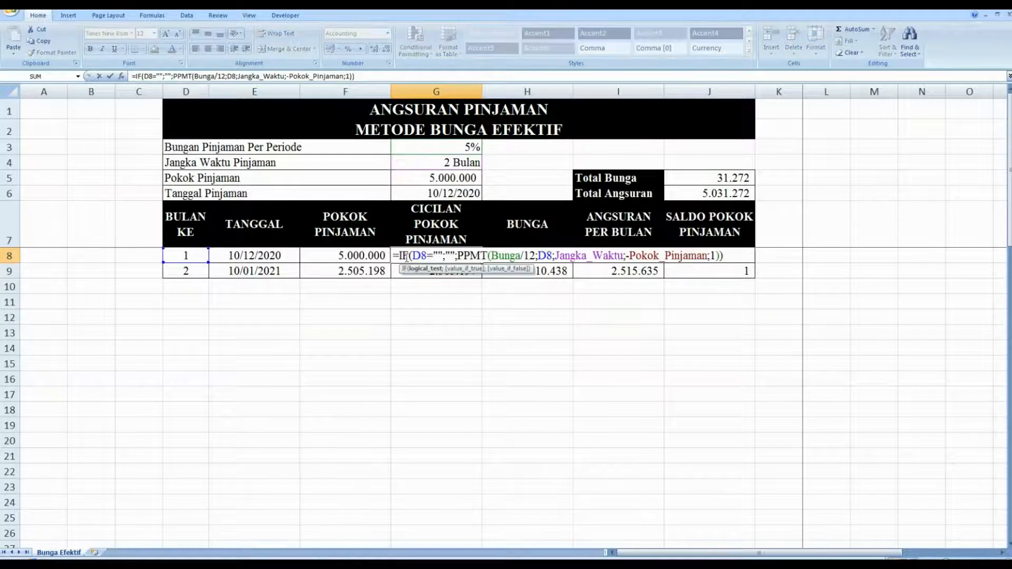
key(Return)
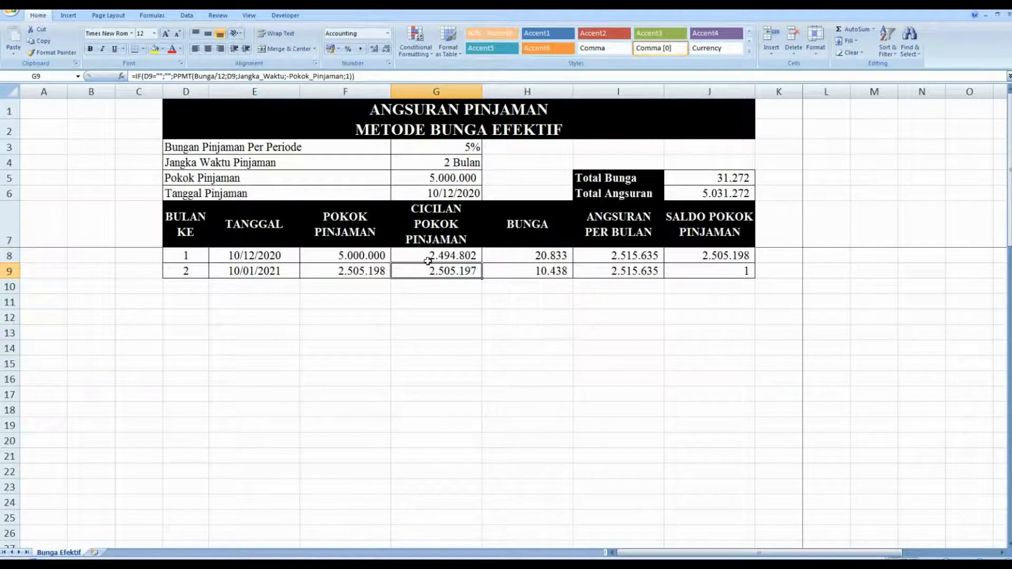
double_click(427, 268)
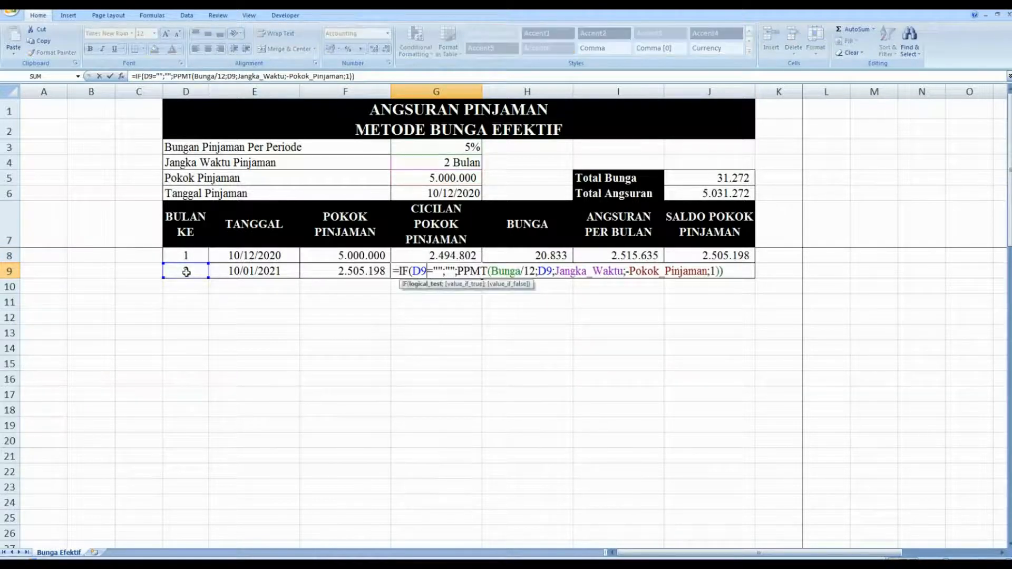
key(Return)
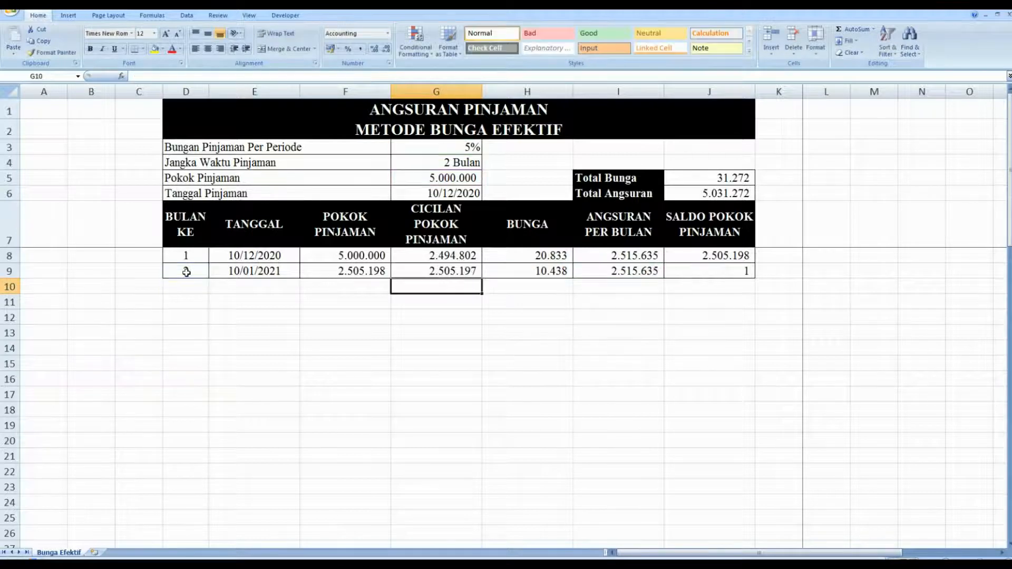
Review the PPMT function in G8 against the formula of the first BUNGA cell H8.
click(528, 255)
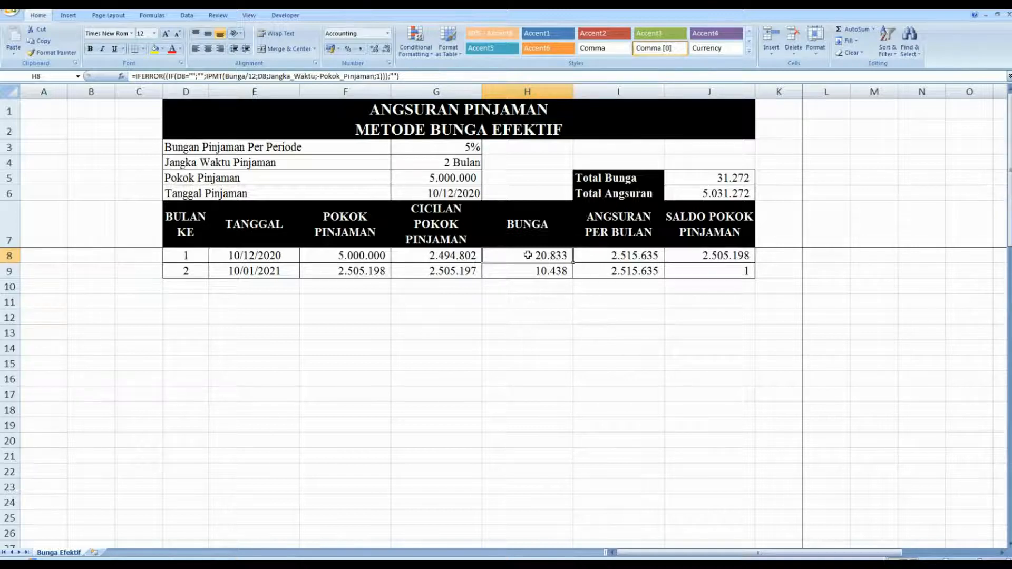
click(453, 257)
double_click(452, 256)
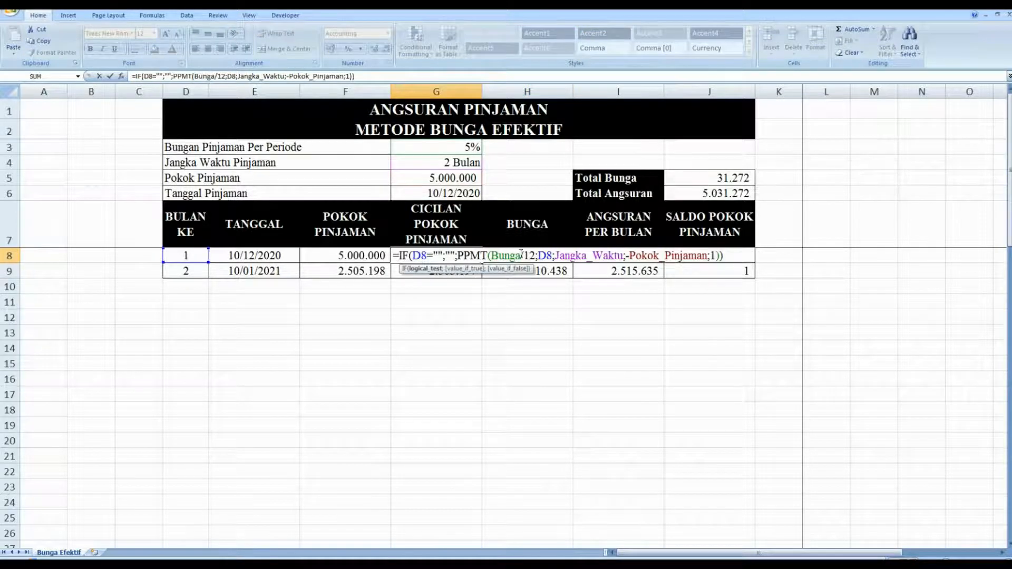
key(Return)
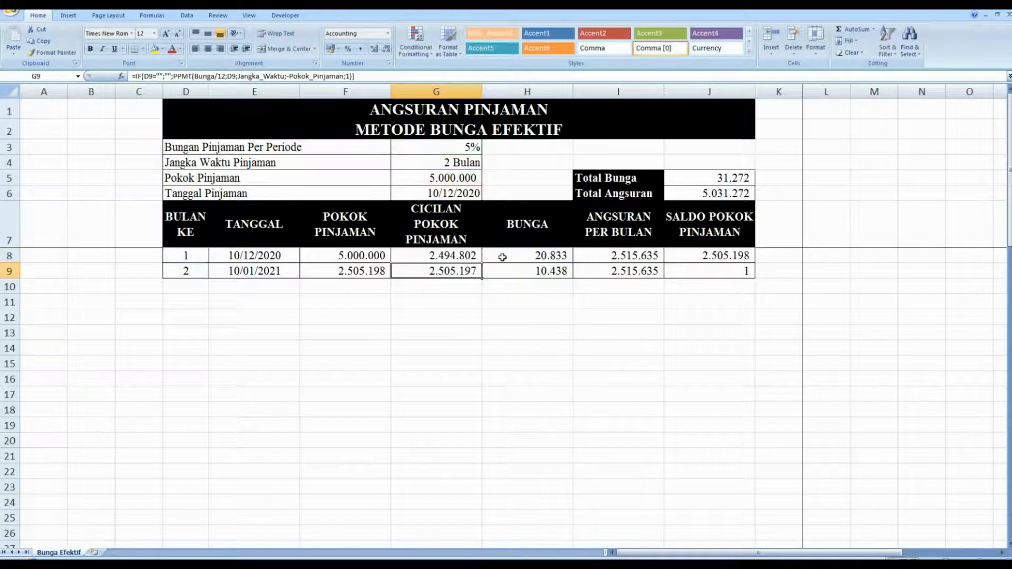
double_click(452, 255)
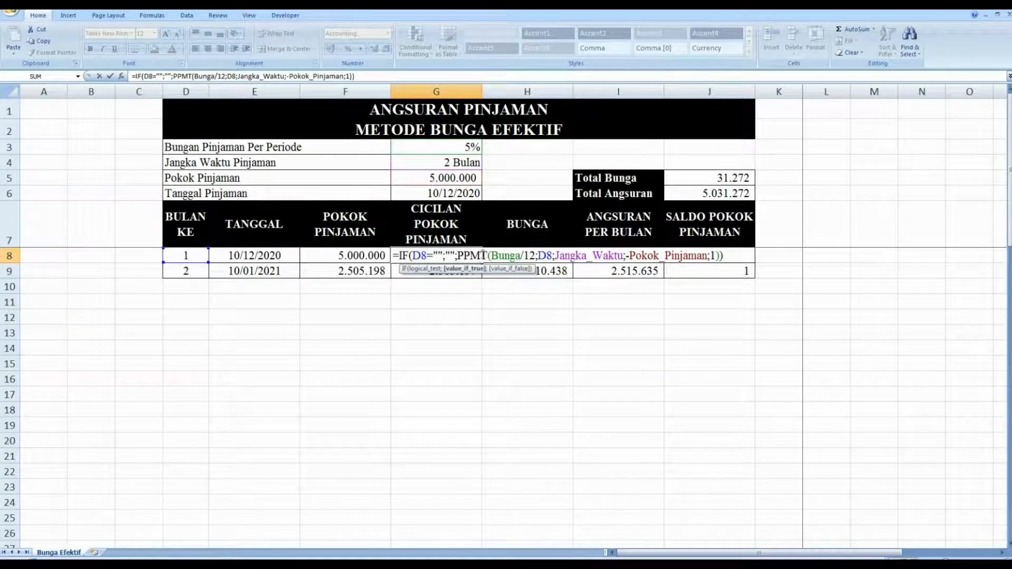
key(Return)
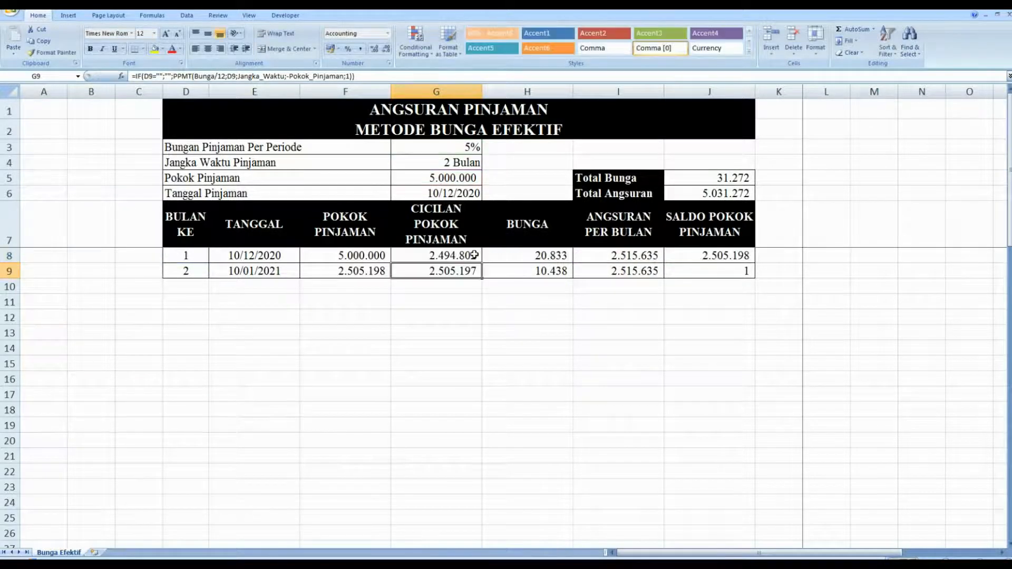
Examine the IFERROR and IPMT formula of the first BUNGA in H8 and check it against the PPMT formulas in column G.
click(504, 253)
double_click(504, 253)
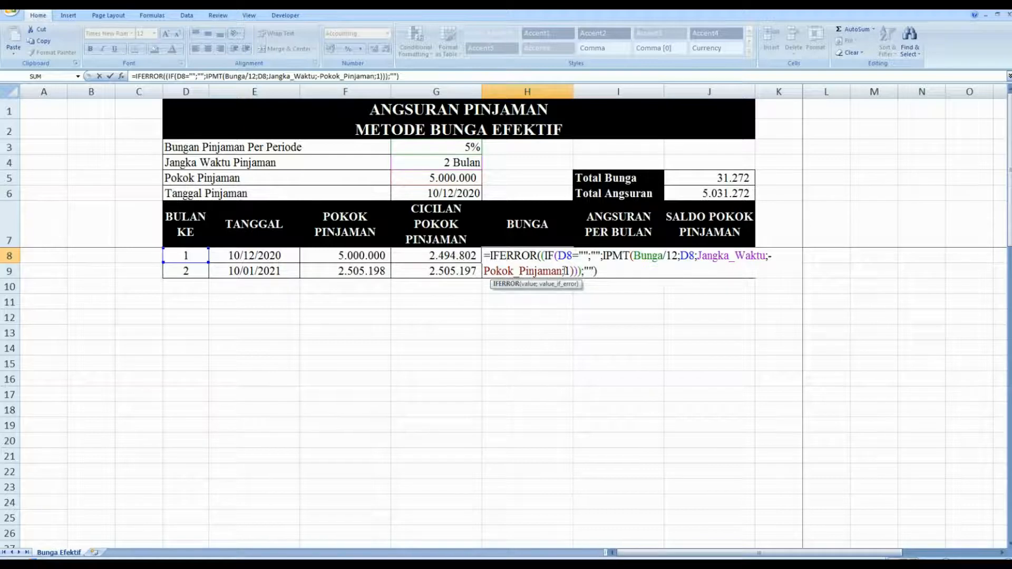
key(Return)
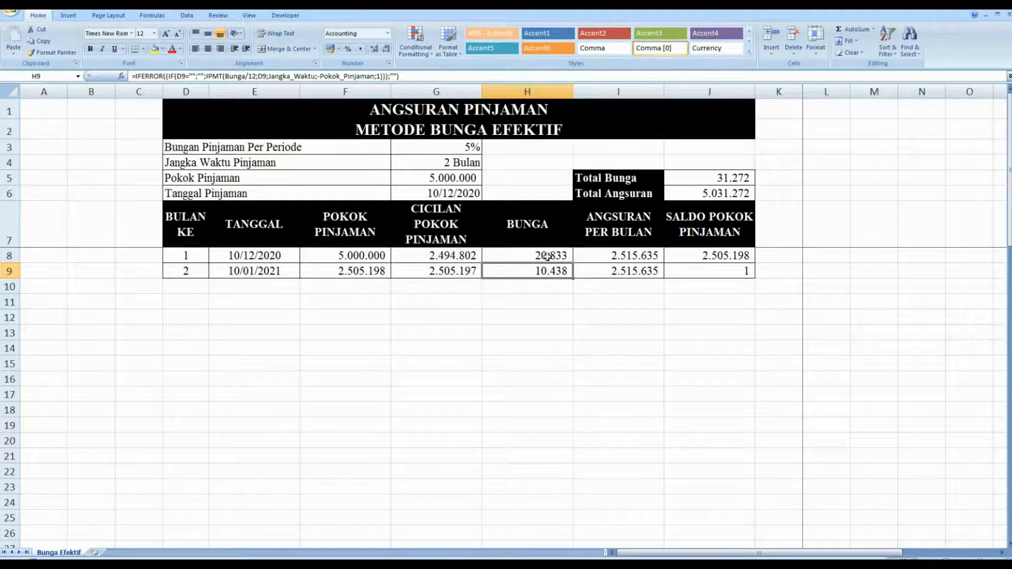
click(537, 259)
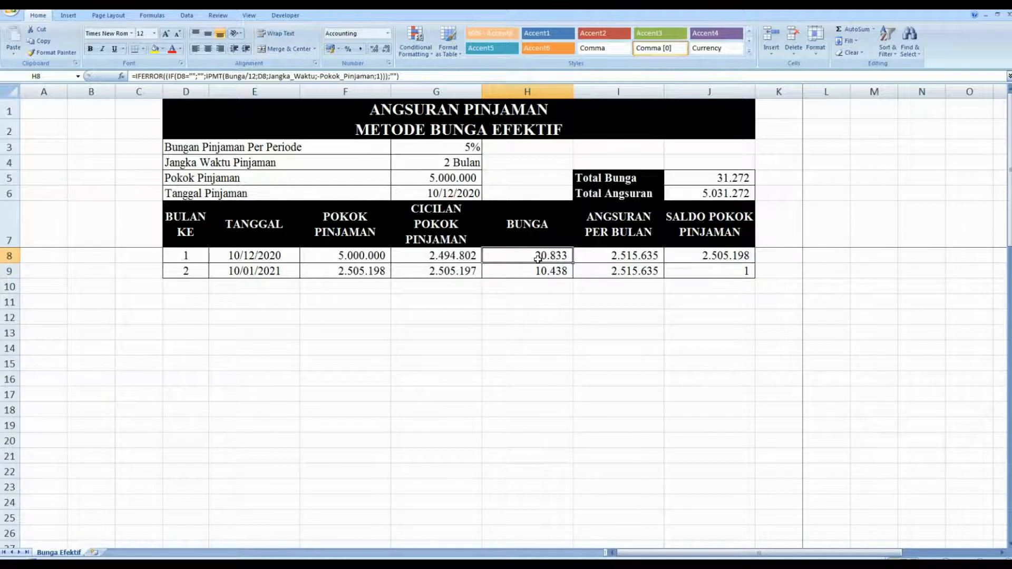
double_click(414, 255)
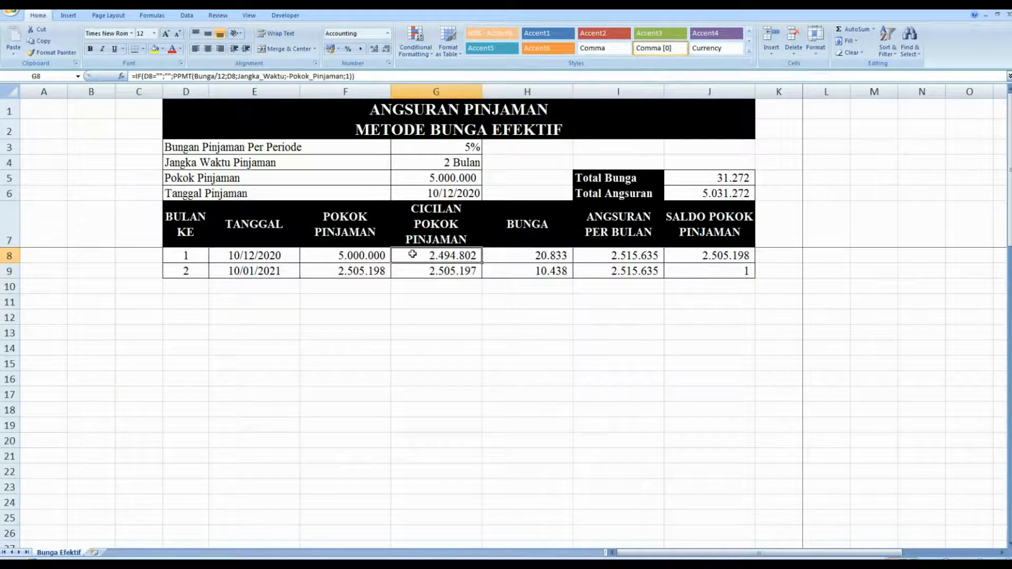
key(Return)
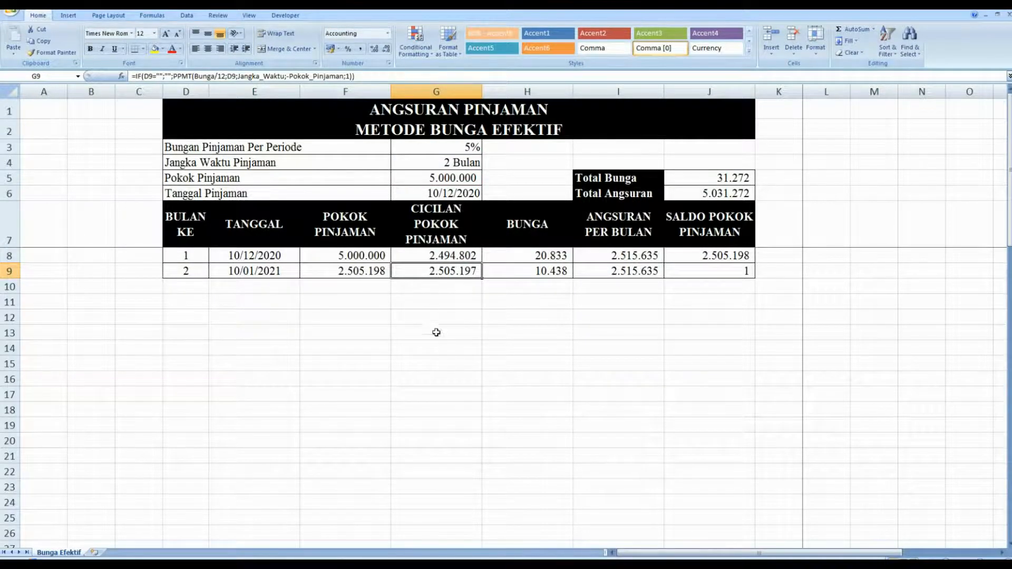
click(526, 258)
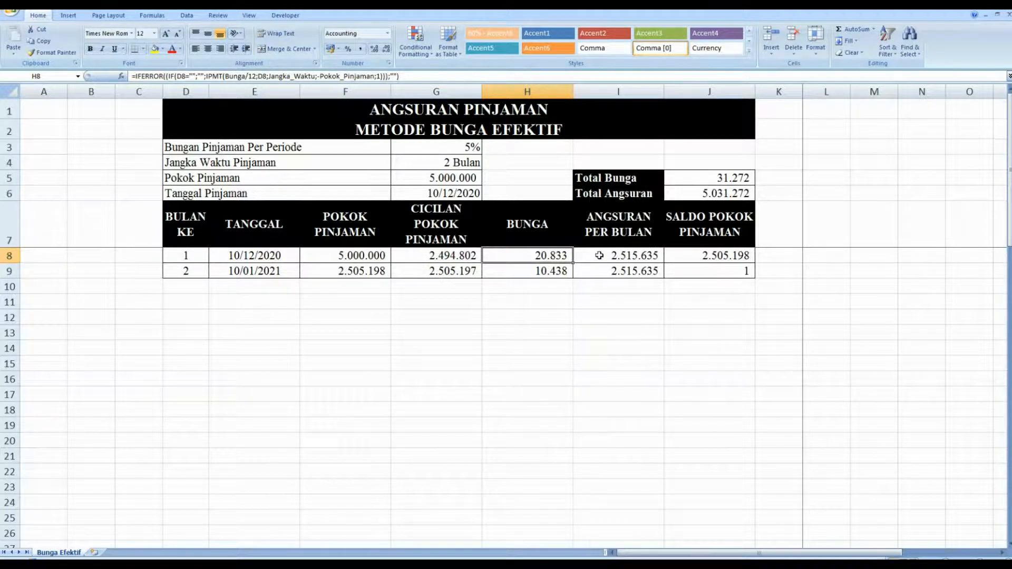
Examine the IF formula of the first ANGSURAN PER BULAN in I8, which adds G8 and H8, and compare it with I9.
double_click(600, 256)
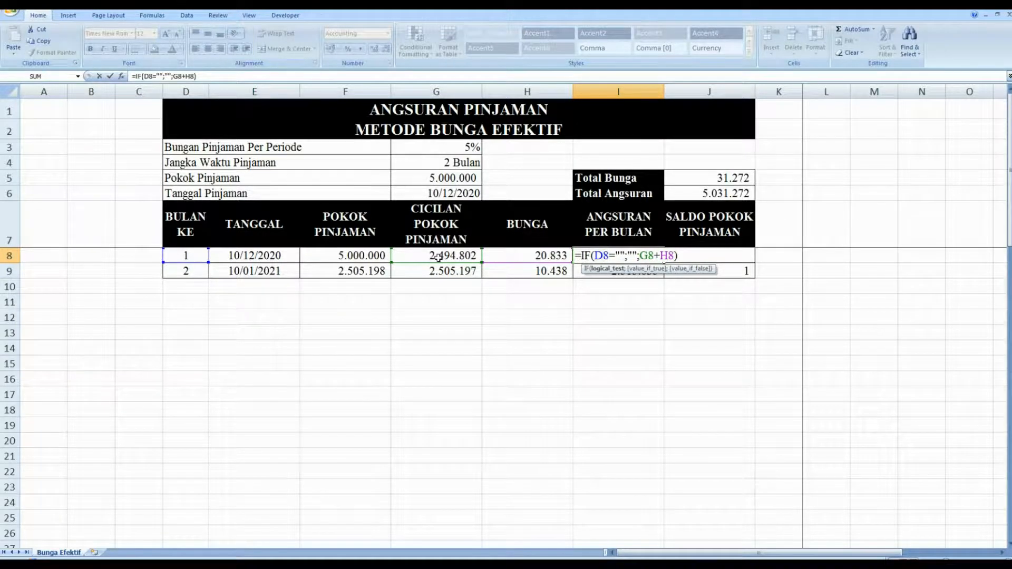
key(Return)
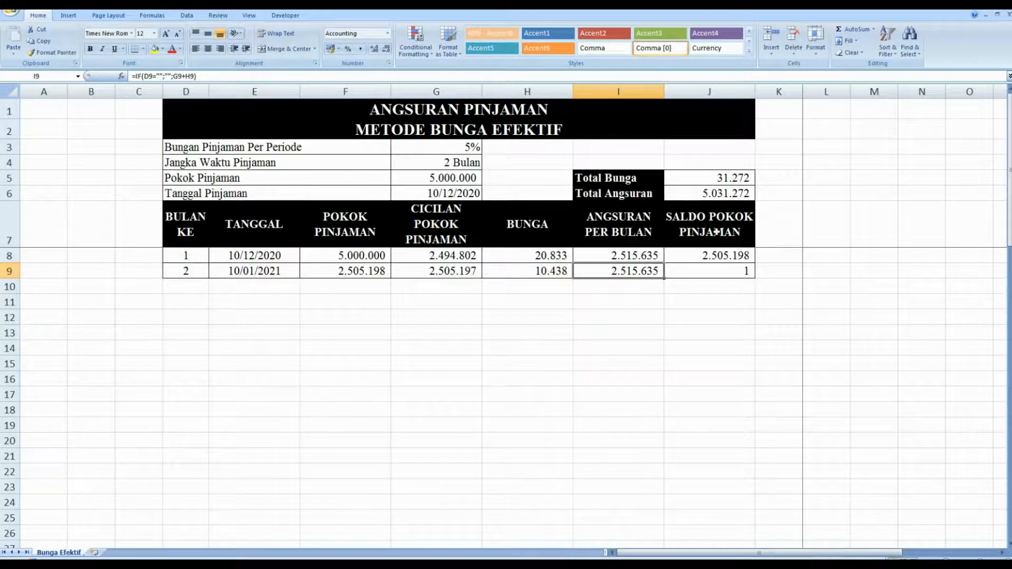
click(629, 256)
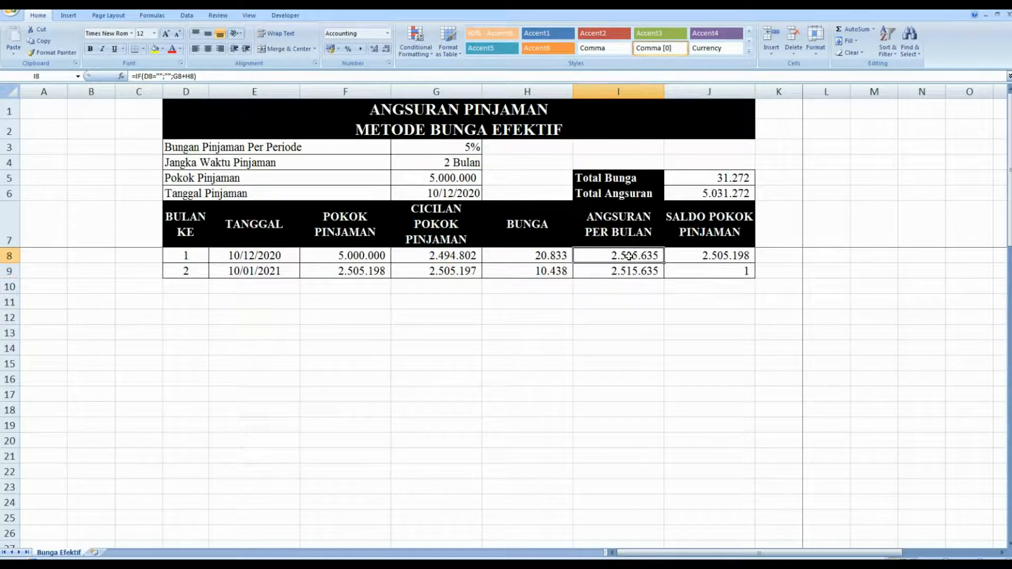
Examine the SALDO POKOK PINJAMAN formula in J8, which subtracts G8 from F8, and compare it with J9.
click(677, 270)
click(680, 256)
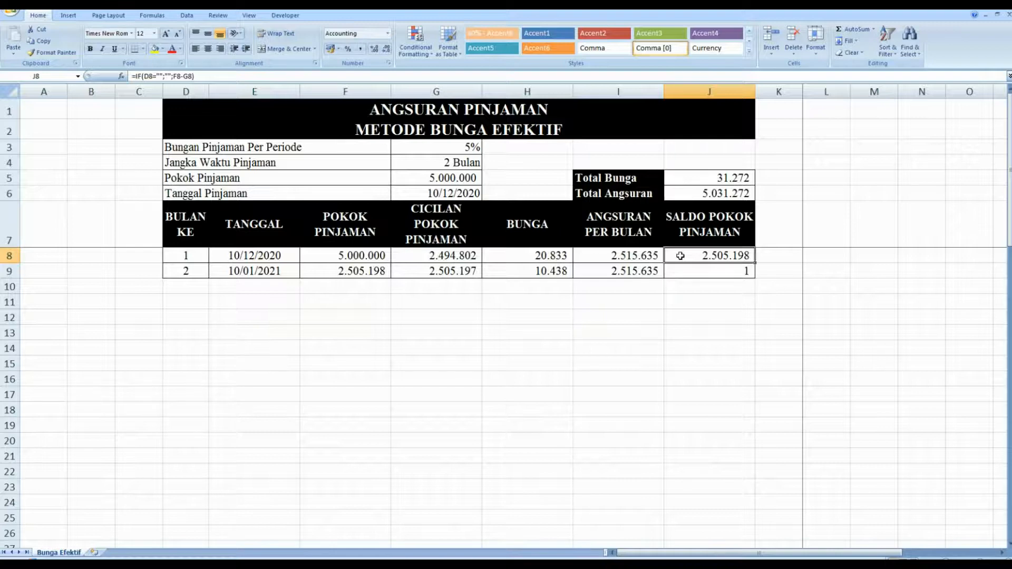
double_click(680, 256)
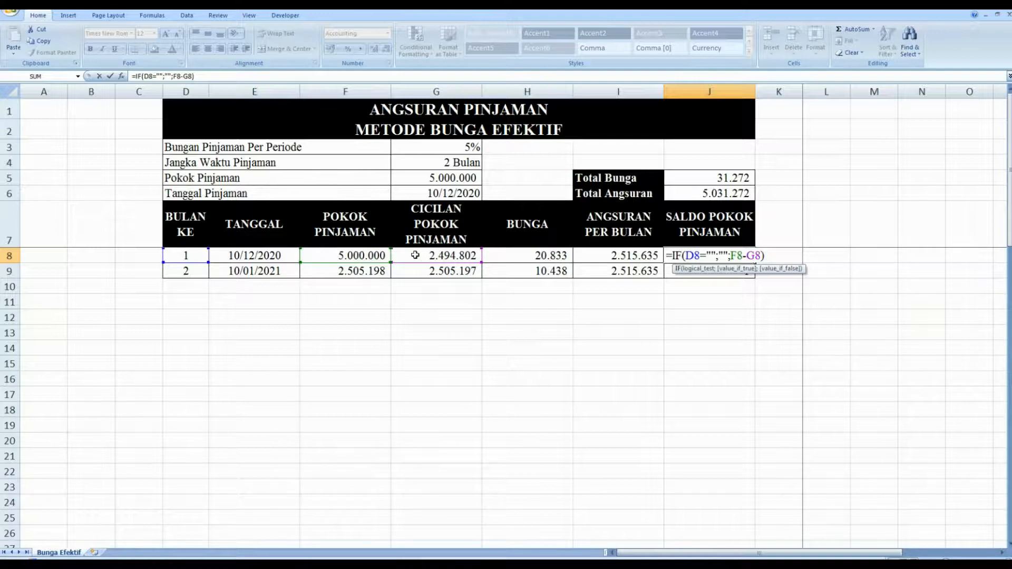
key(Return)
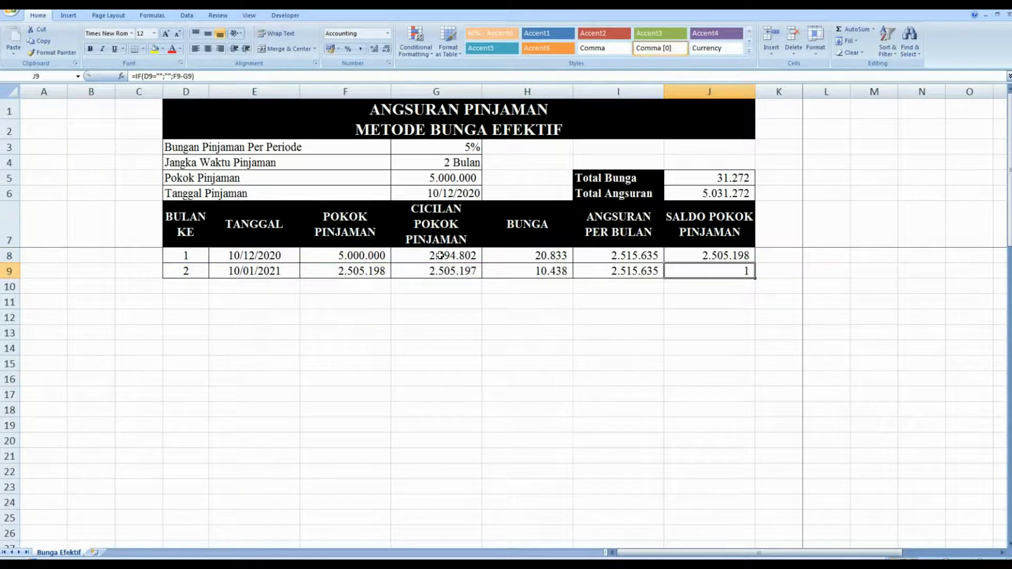
key(Up)
key(Down)
key(Up)
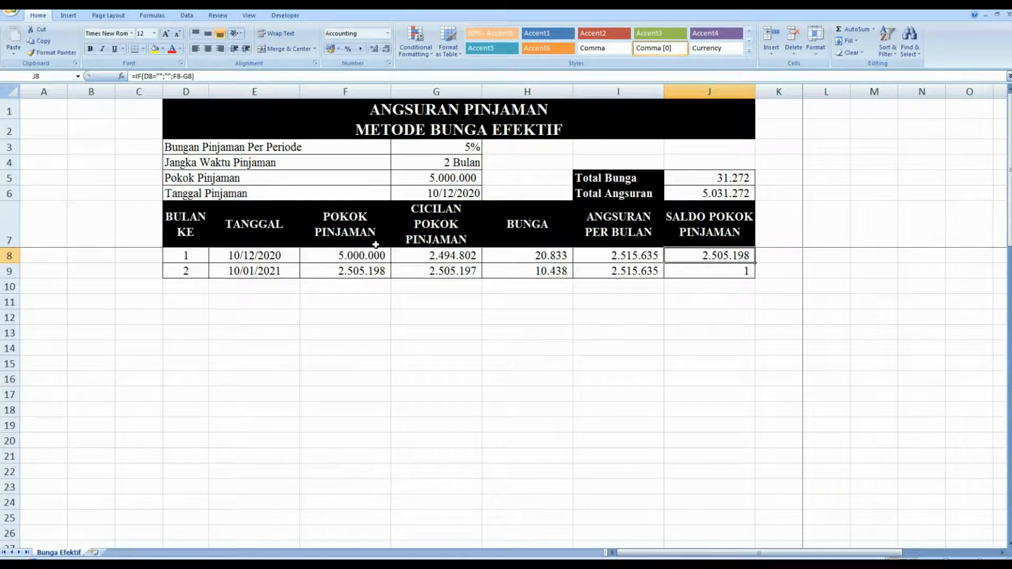
Examine the second POKOK PINJAMAN formula in F9 and its references to month D9 and the previous balance J8.
click(341, 271)
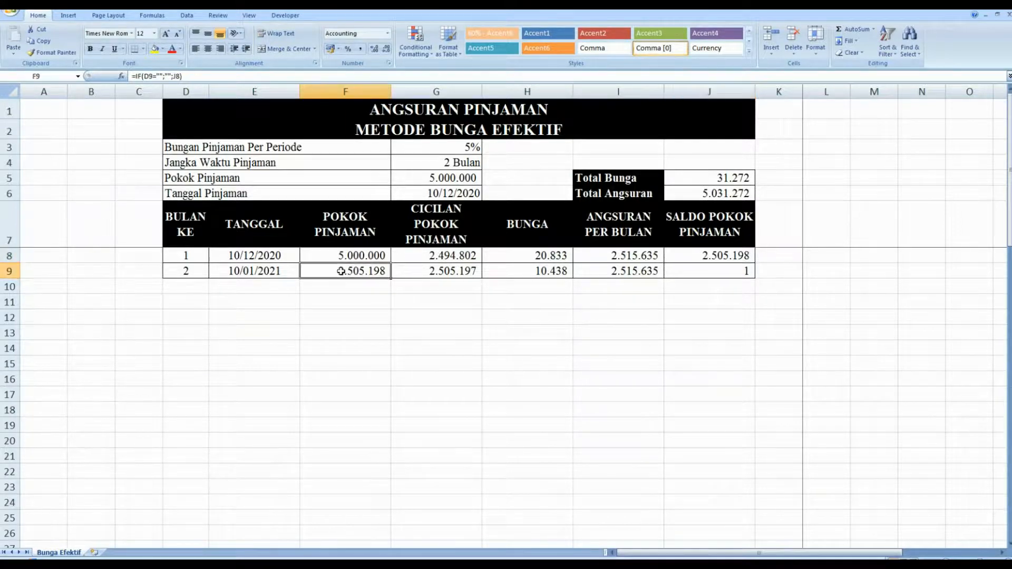
double_click(341, 271)
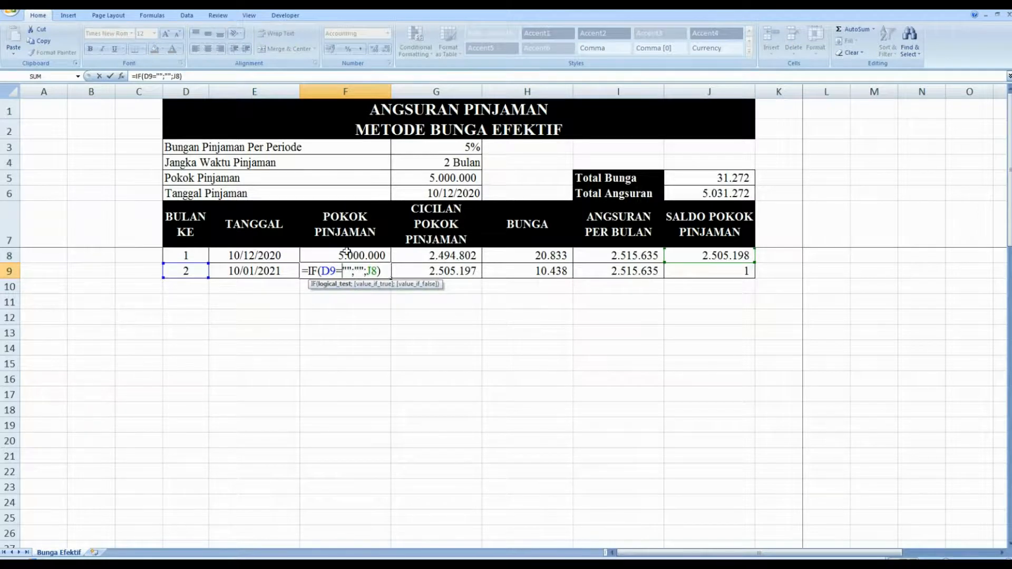
key(Escape)
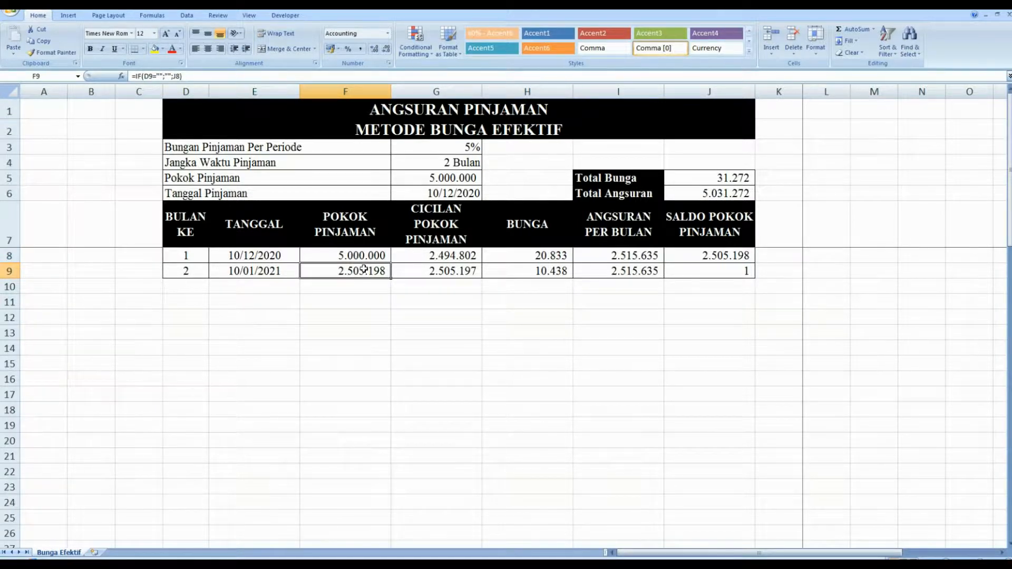
double_click(364, 269)
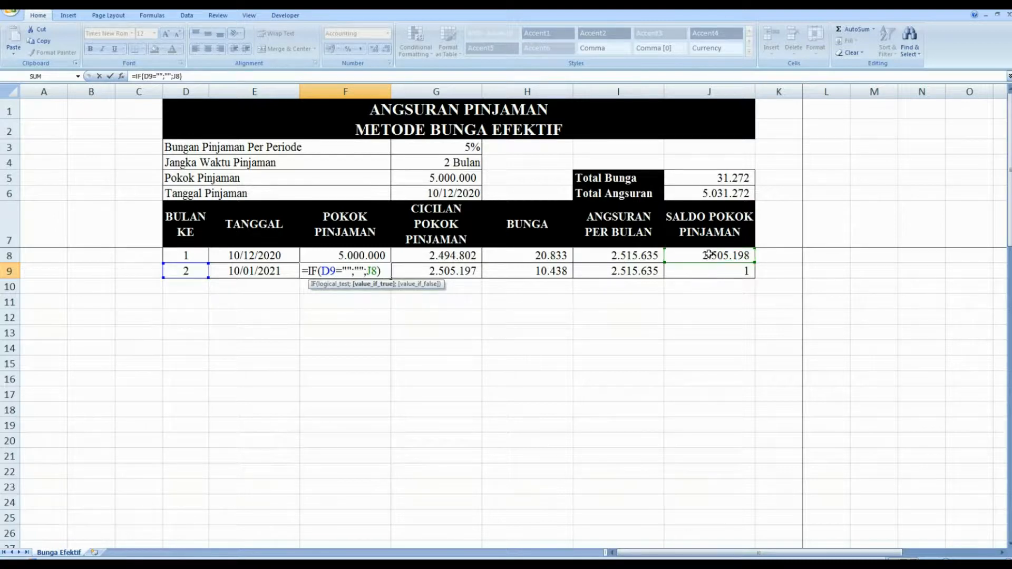
key(Return)
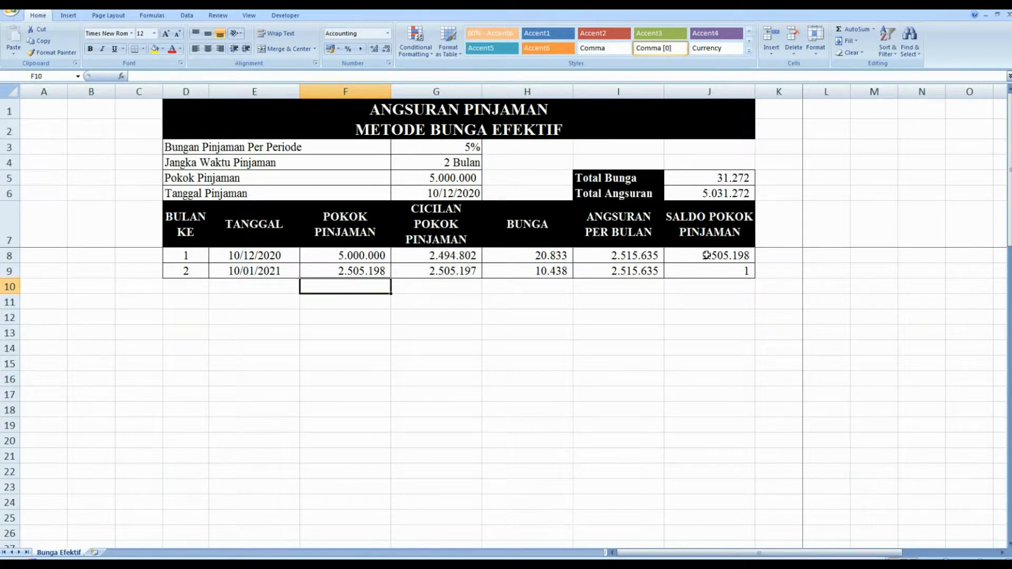
Set Bungan Pinjaman Per Periode to 30% and Jangka Waktu Pinjaman to 12 months.
click(190, 272)
click(474, 150)
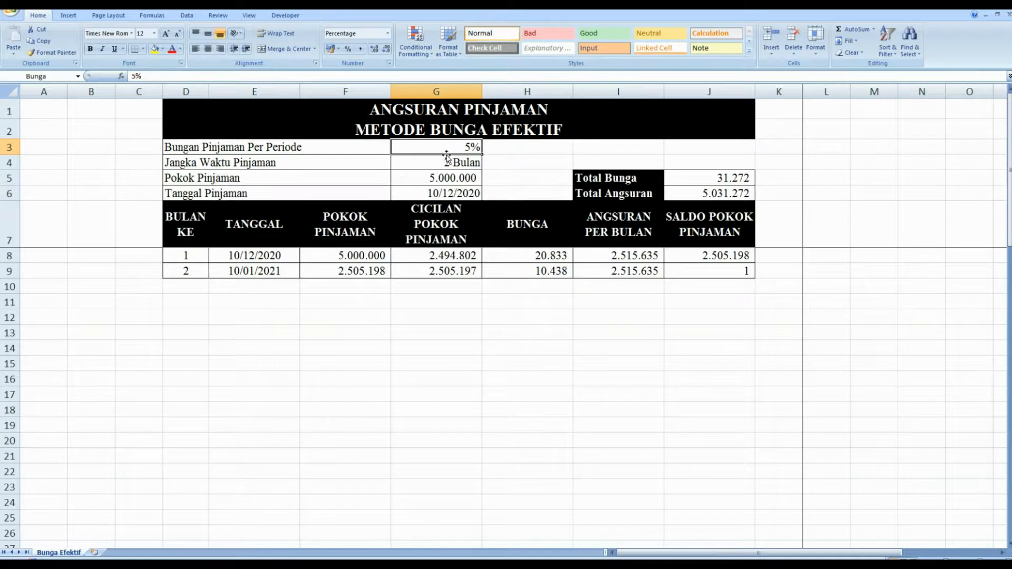
text(30)
key(Return)
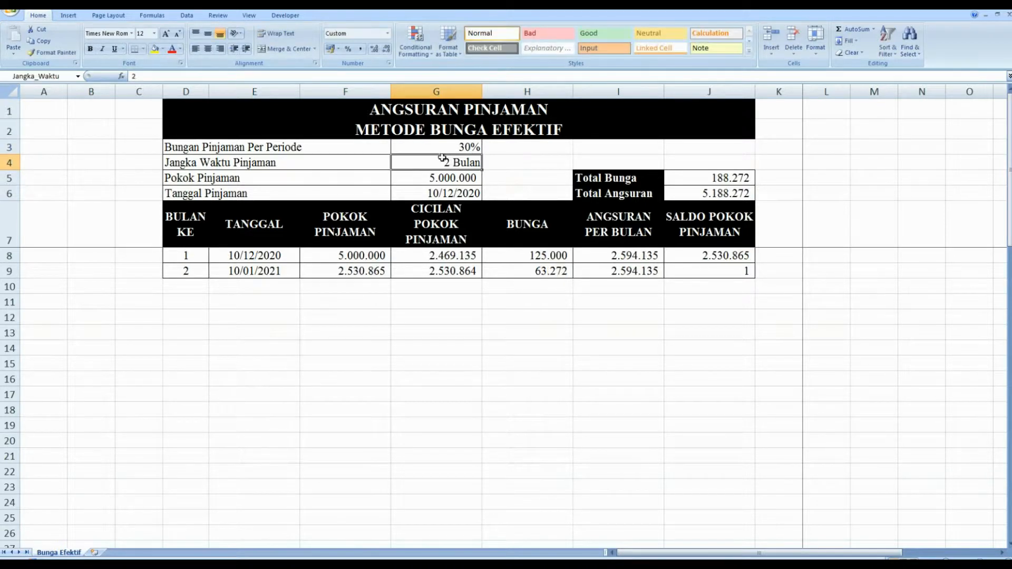
text(12)
key(Return)
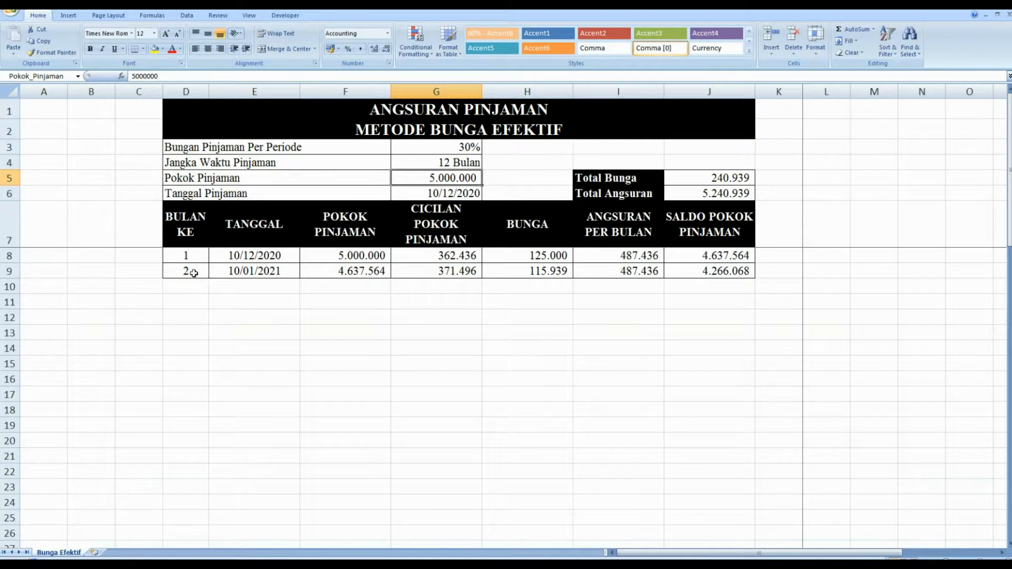
Fill the schedule formulas from D9:J9 down to row 21, and delete the surplus rows 20 to 22.
drag(193, 272, 765, 463)
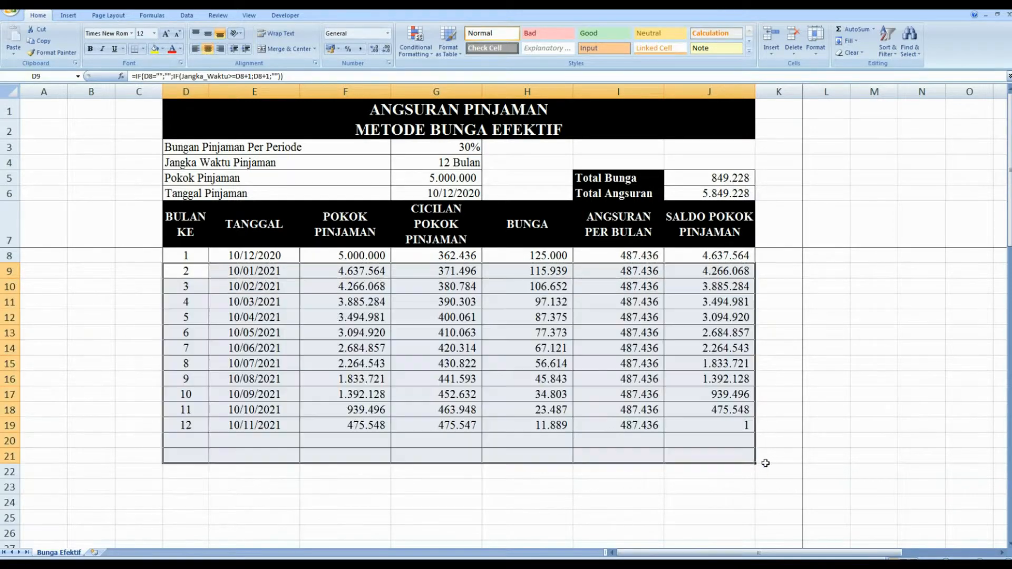
drag(13, 442, 13, 471)
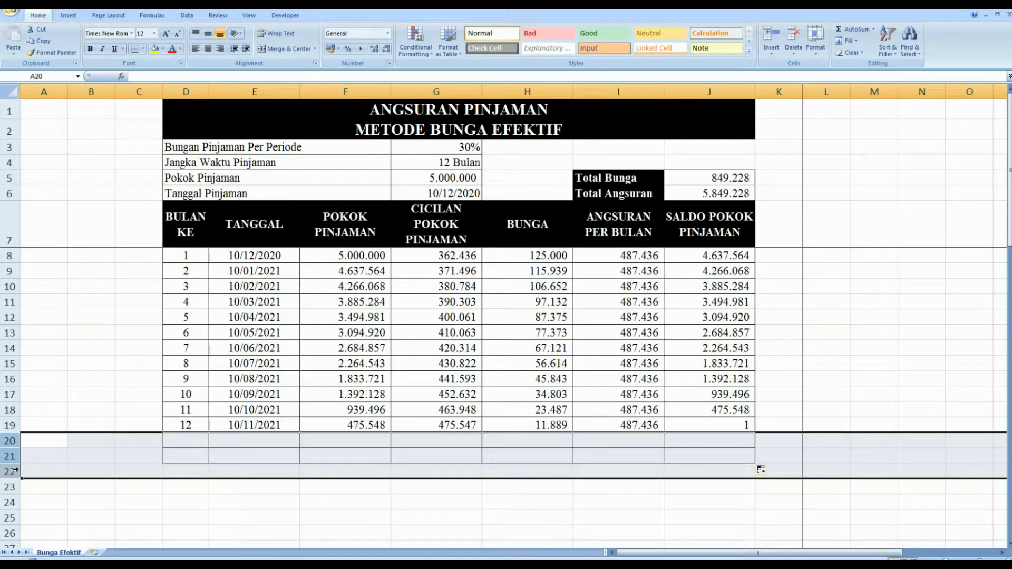
click(793, 34)
click(291, 187)
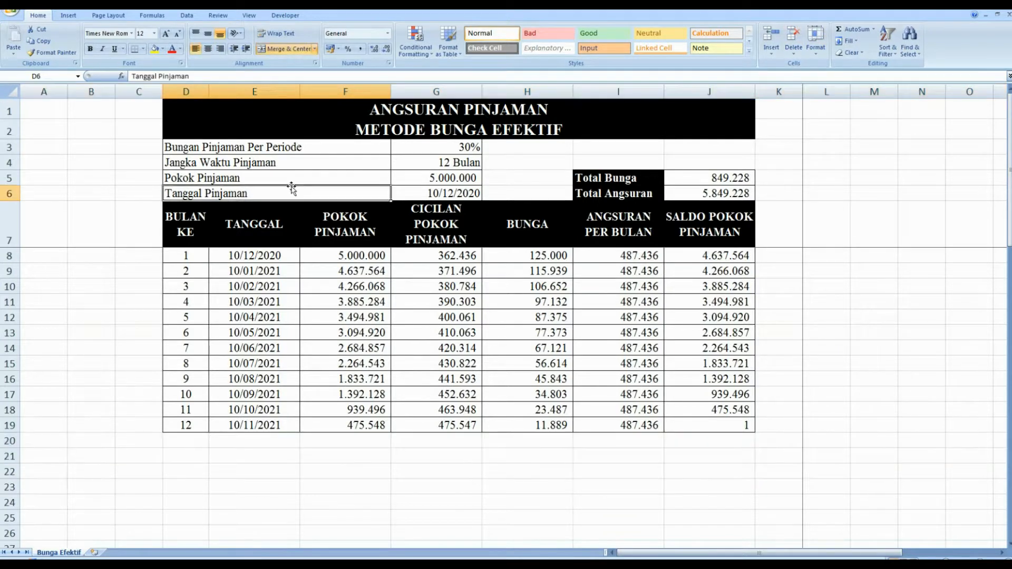
key(Down)
key(Down)
key(Down)
key(Down)
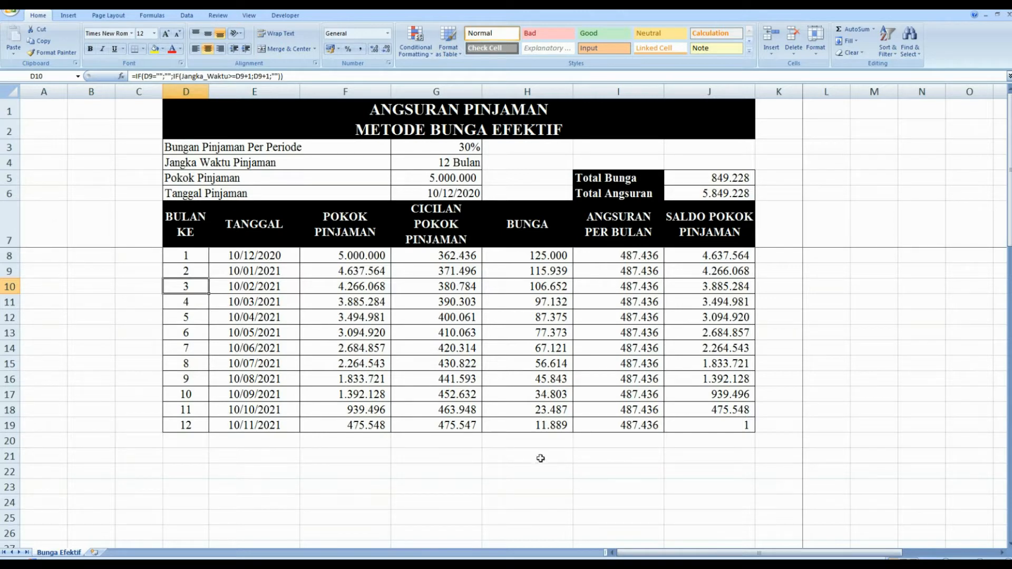
click(453, 132)
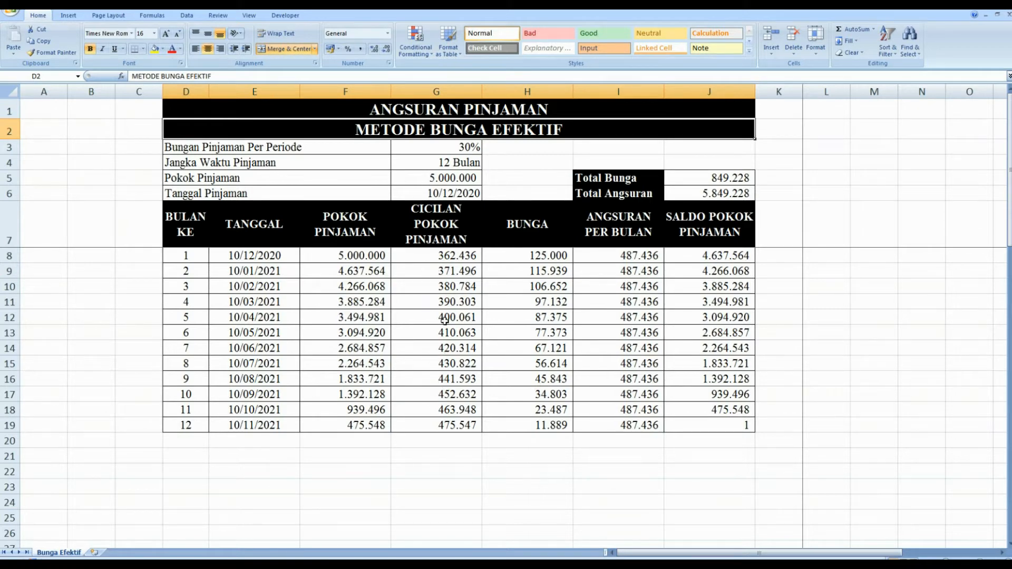
click(457, 443)
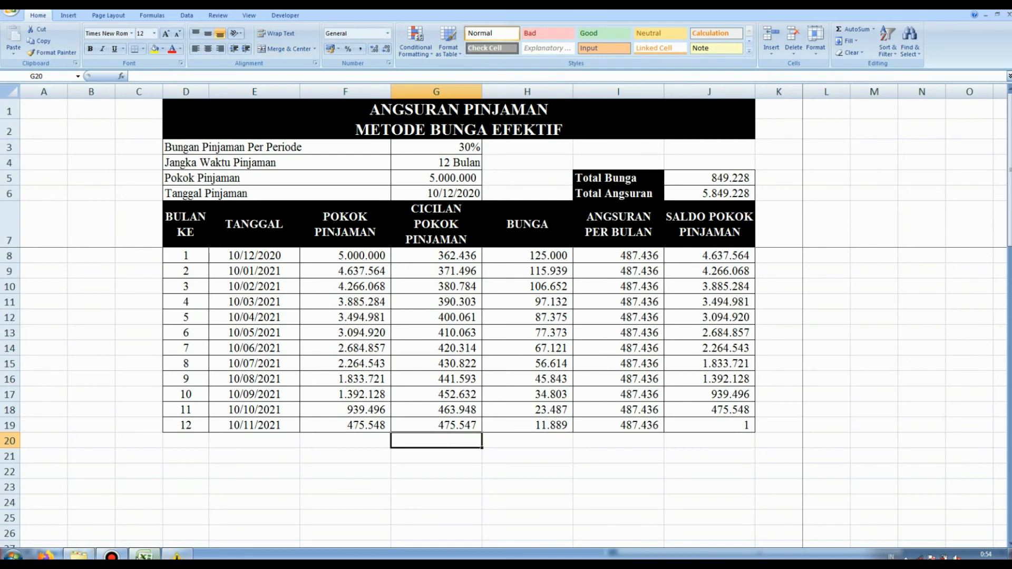
click(111, 556)
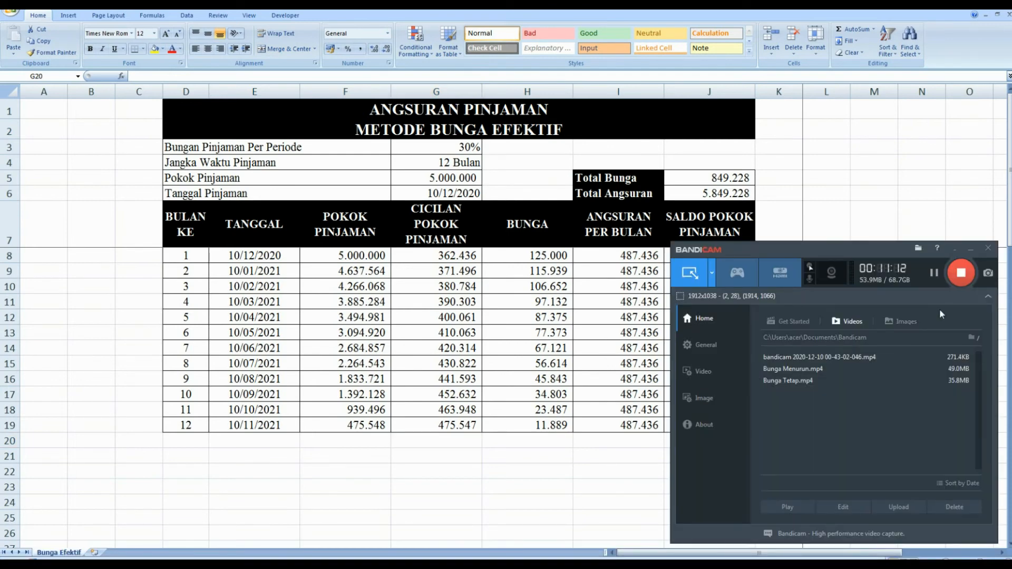